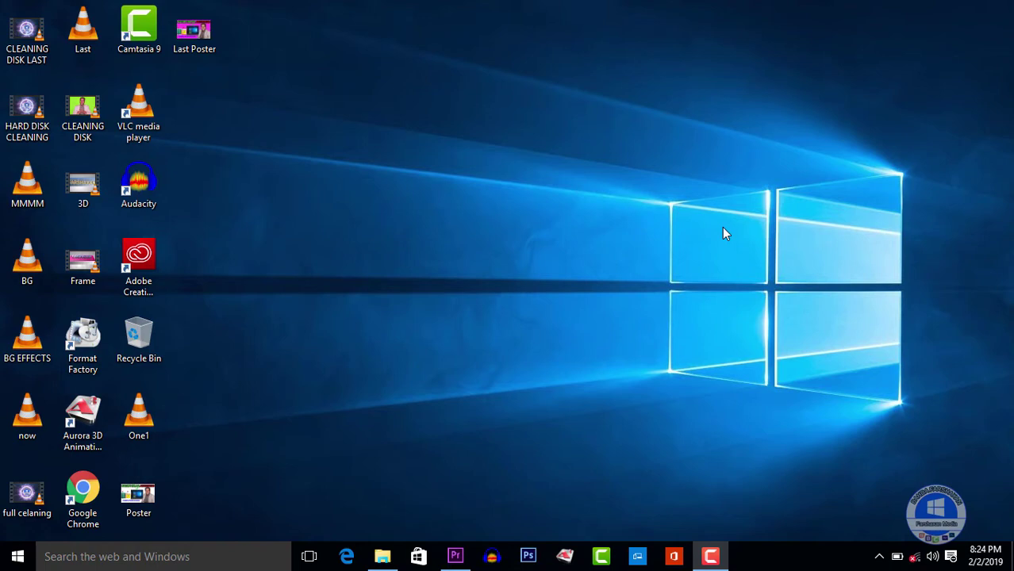
- Open the CLEANING DISK video from the desktop in VLC, skip to 00:27 and watch it full screen
{"action": "double_click", "coordinate": [82, 115]}
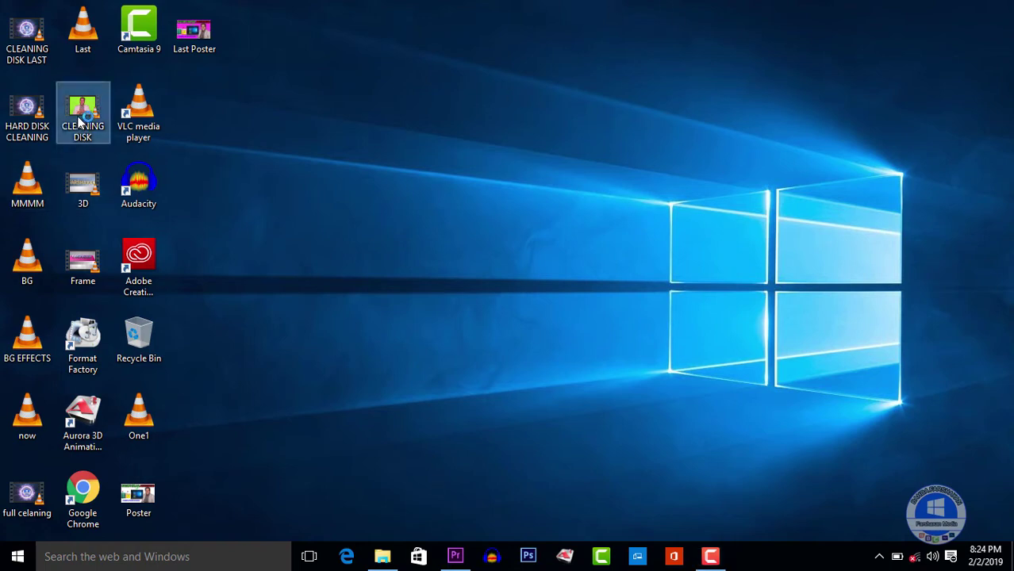
{"action": "left_click", "coordinate": [710, 556]}
{"action": "left_click", "coordinate": [981, 445]}
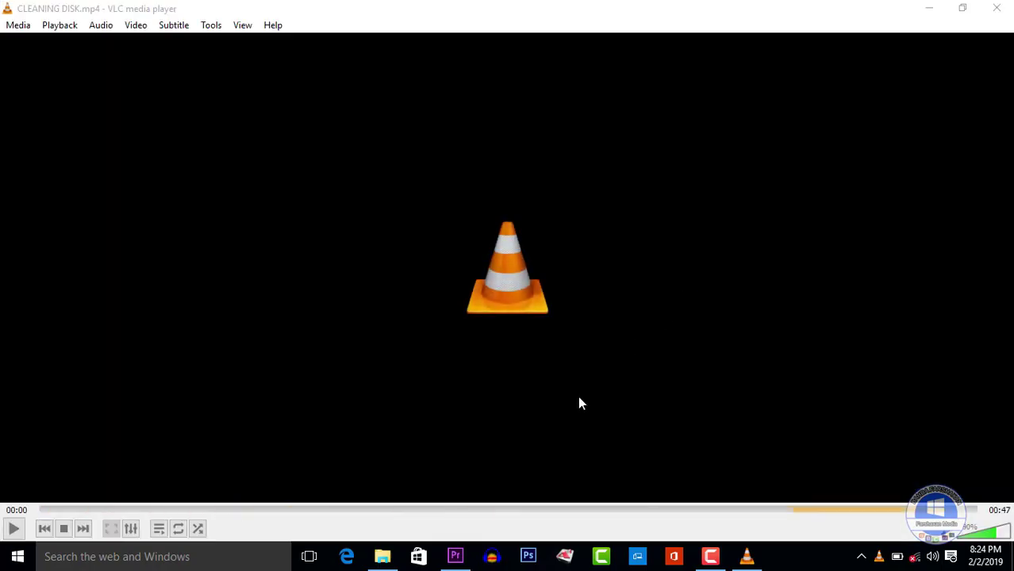
{"action": "left_click", "coordinate": [597, 512]}
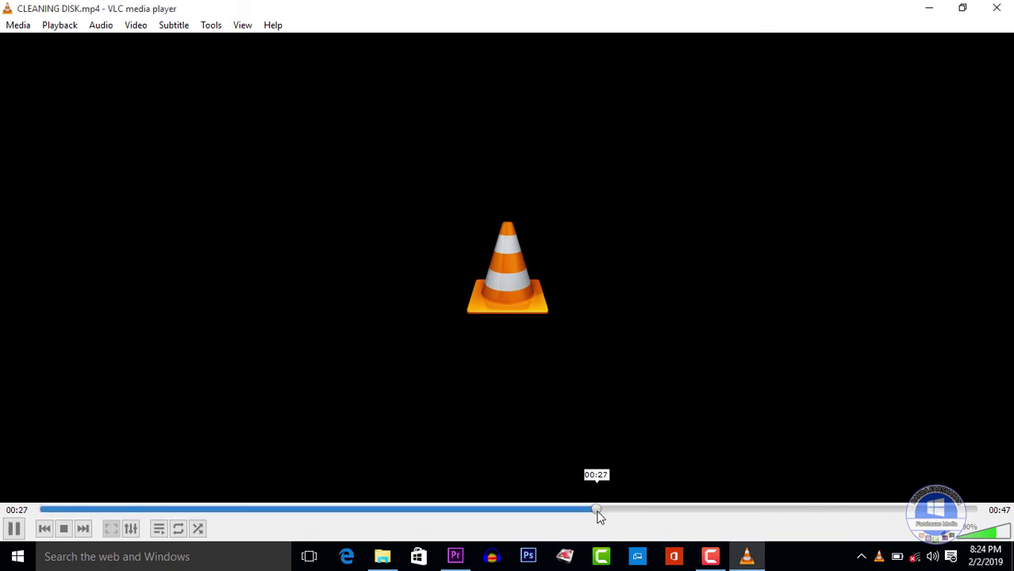
{"action": "key", "text": "ctrl+i"}
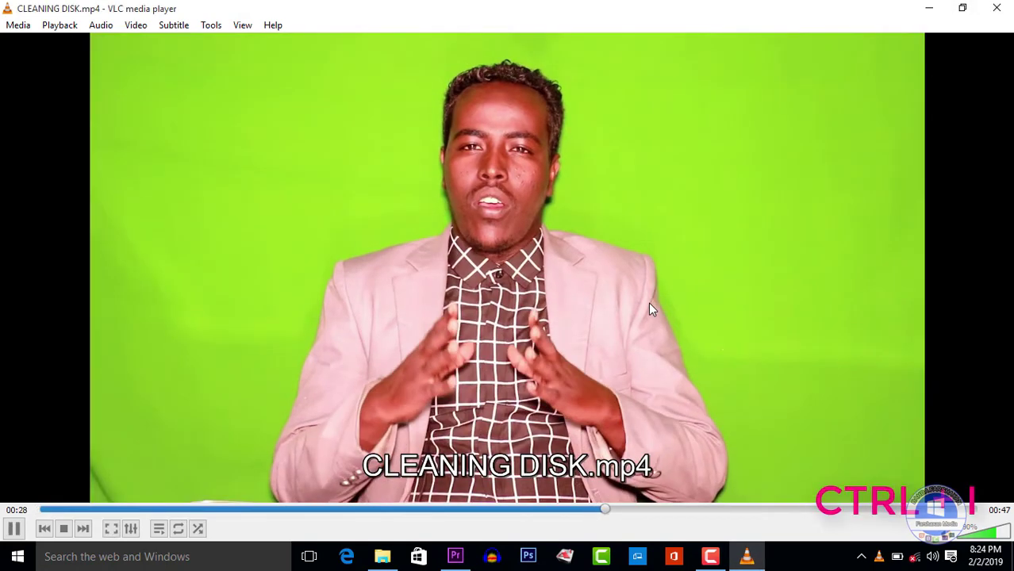
{"action": "double_click", "coordinate": [648, 302]}
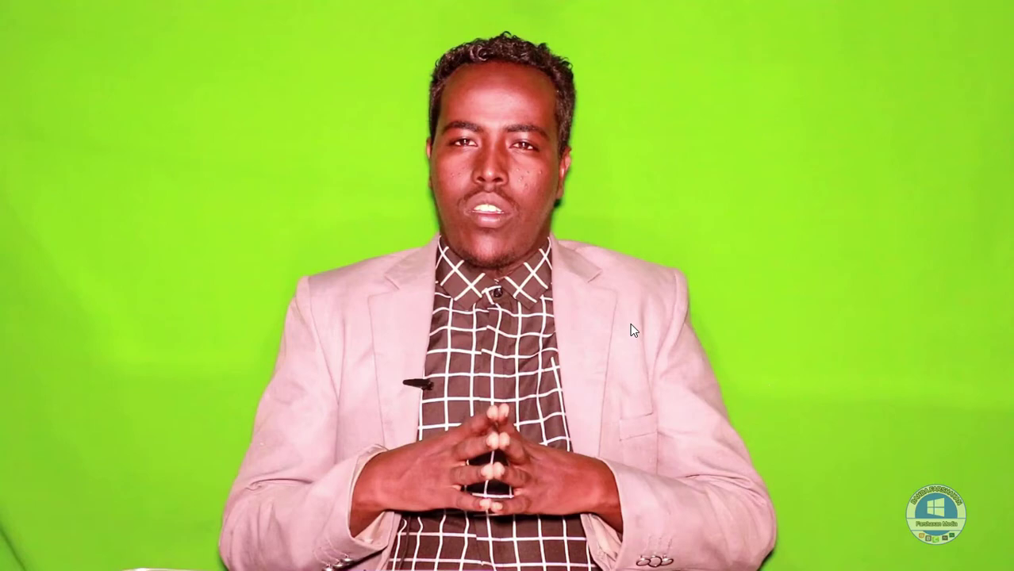
- Leave full-screen playback, close the CLEANING DISK video and switch to the BACKGROUND project in Premiere Pro
{"action": "key", "text": "alt+Tab"}
{"action": "key", "text": "alt+Tab"}
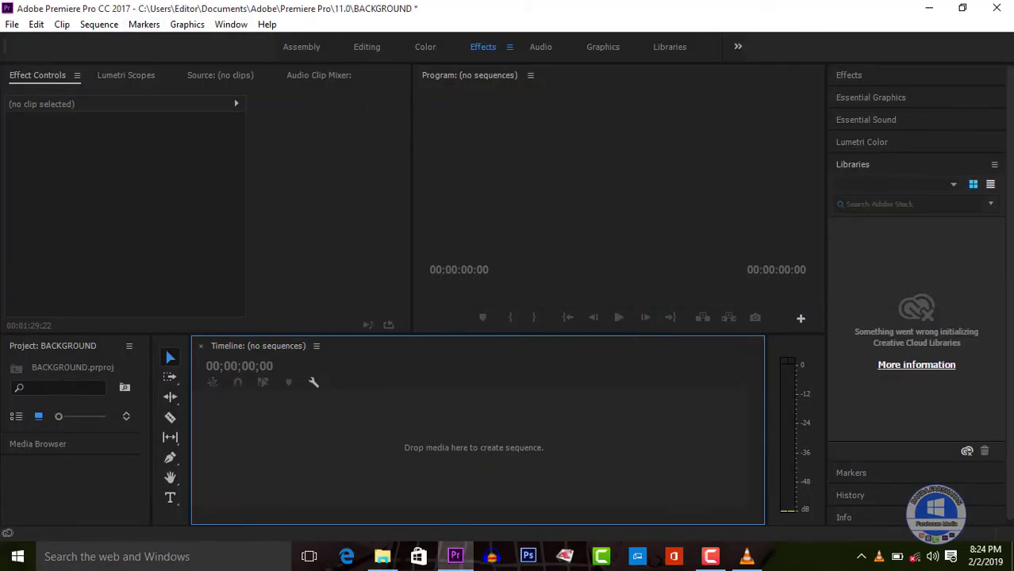
{"action": "left_click", "coordinate": [747, 556]}
{"action": "double_click", "coordinate": [864, 79]}
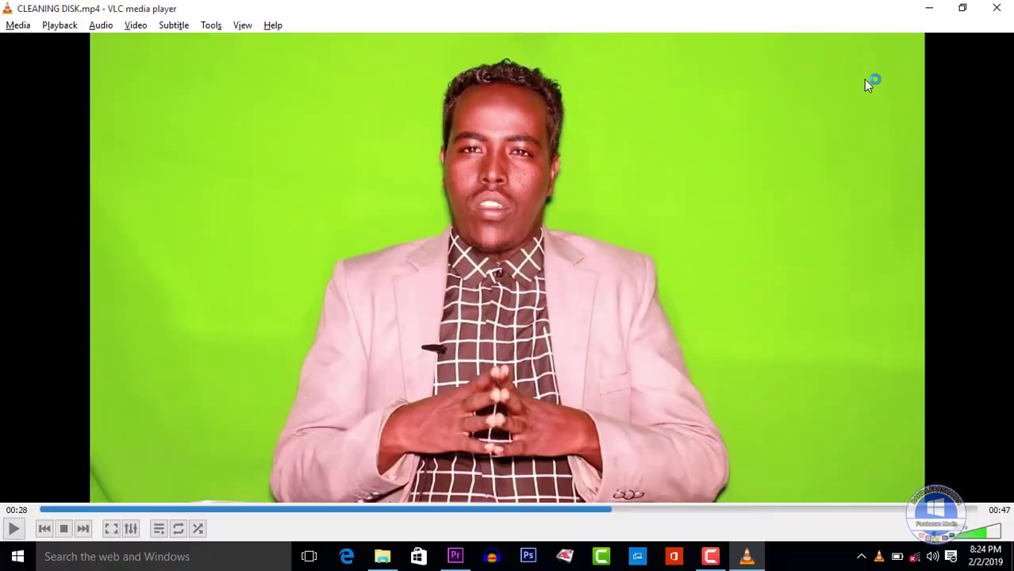
{"action": "left_click", "coordinate": [996, 8]}
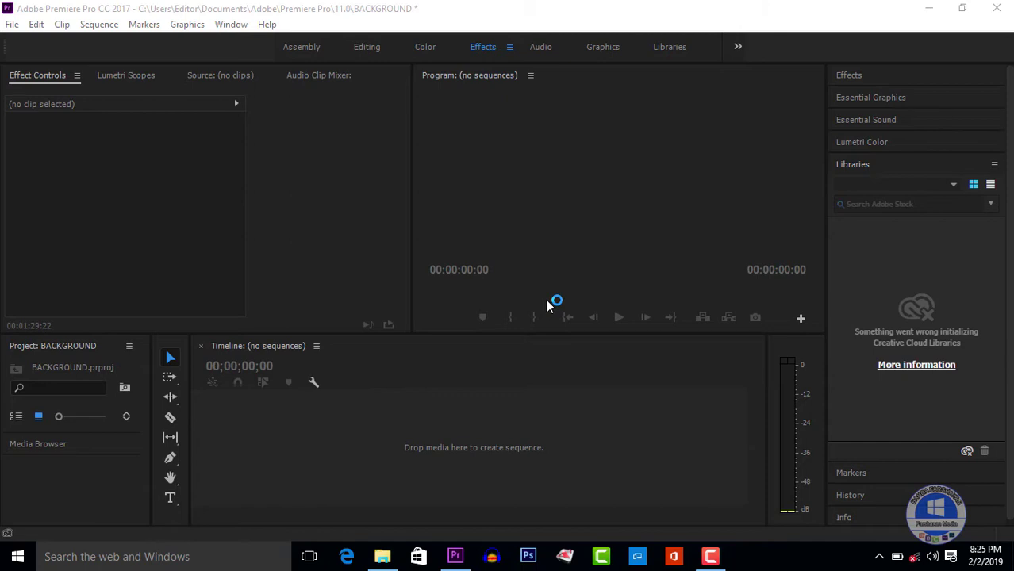
{"action": "left_click", "coordinate": [467, 378]}
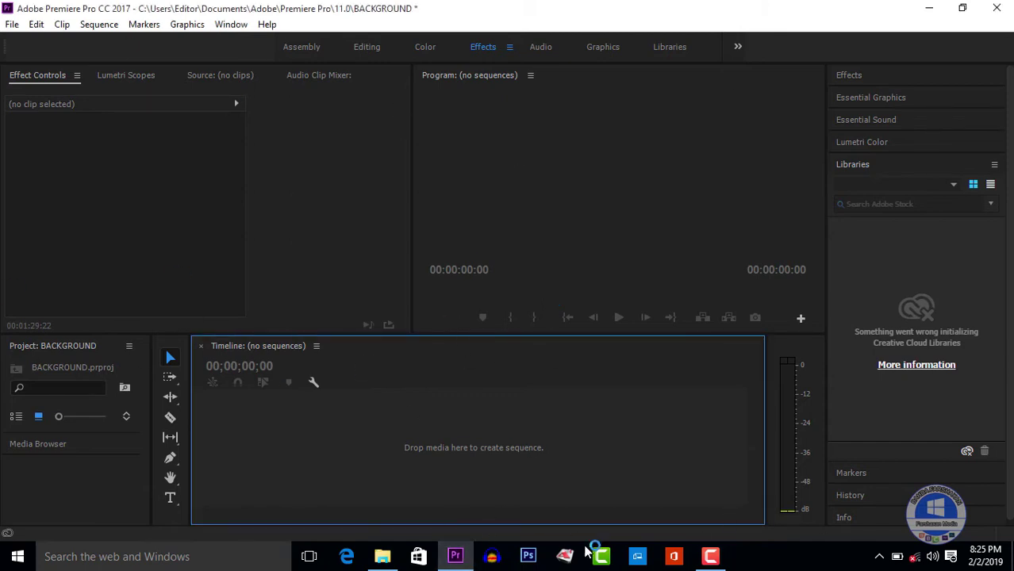
- Import the BG PICTURE video from the Saved Pictures folder and create a sequence from it on the empty timeline
{"action": "left_click", "coordinate": [12, 24]}
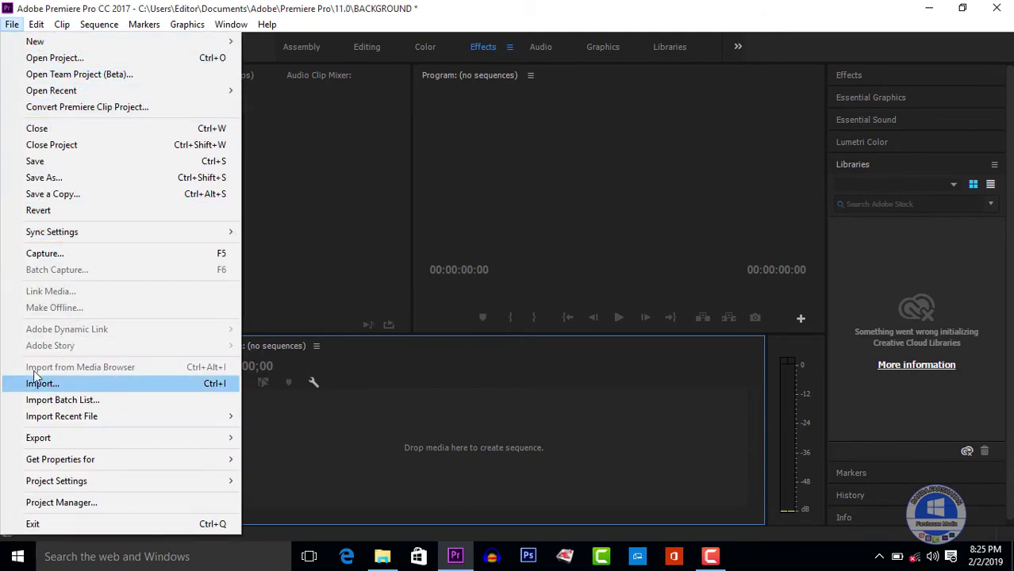
{"action": "left_click", "coordinate": [113, 386]}
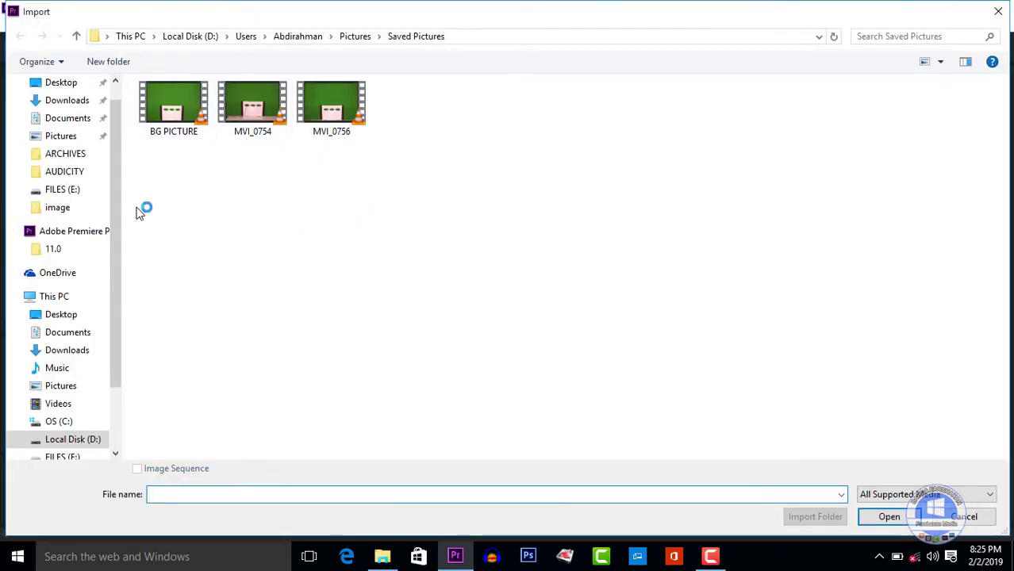
{"action": "double_click", "coordinate": [194, 108]}
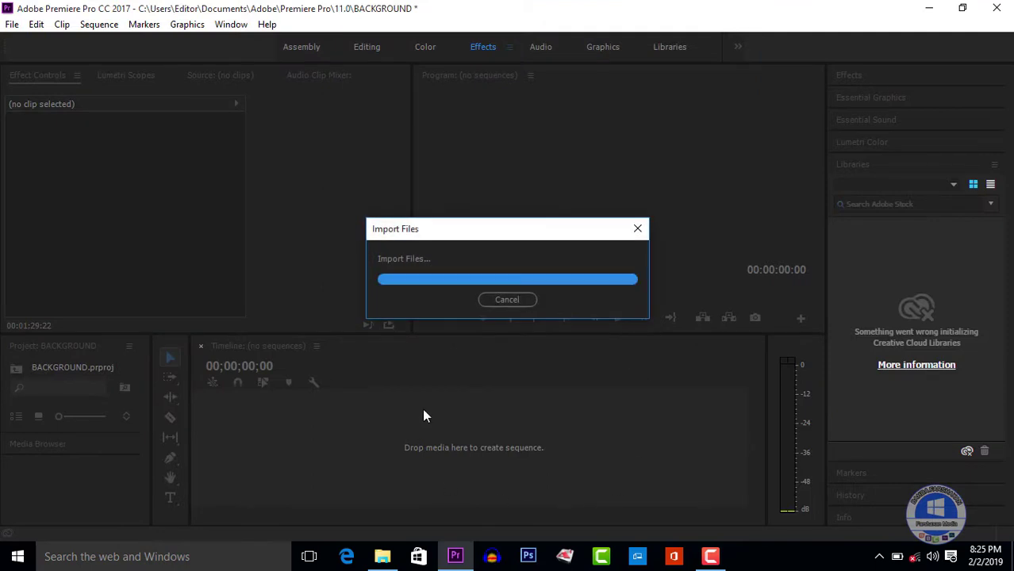
{"action": "scroll", "coordinate": [101, 367], "scroll_direction": "down", "scroll_amount": 1}
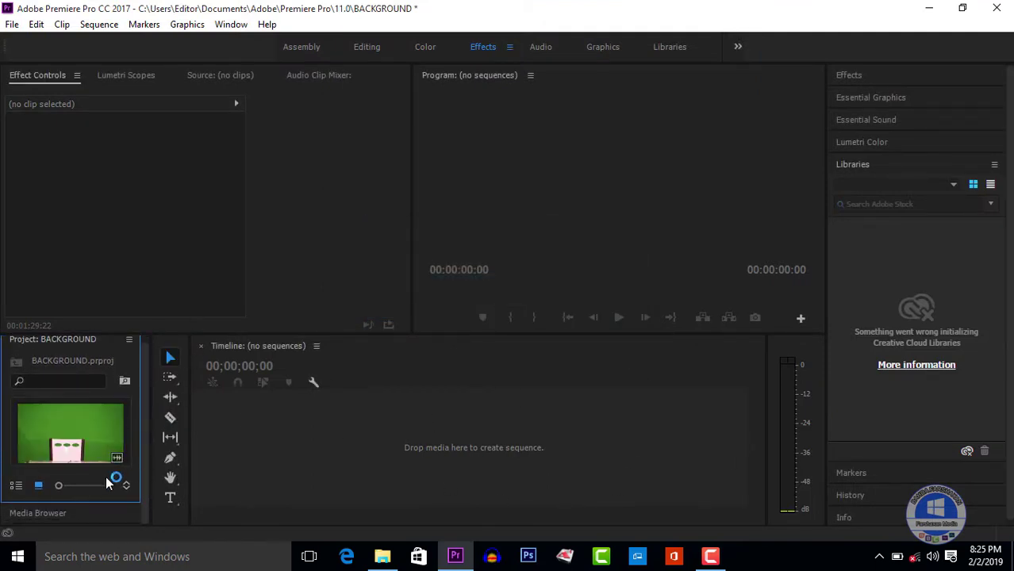
{"action": "left_click_drag", "start_coordinate": [63, 433], "coordinate": [407, 455]}
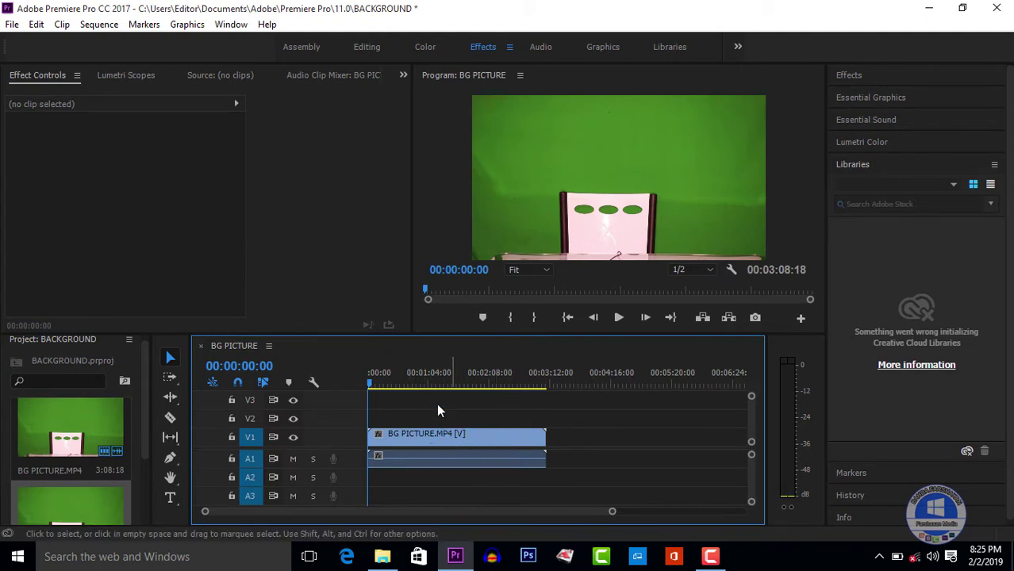
- Split the BG PICTURE clip at 00:01:27:14 with the Razor tool
{"action": "left_click_drag", "start_coordinate": [374, 387], "coordinate": [437, 393]}
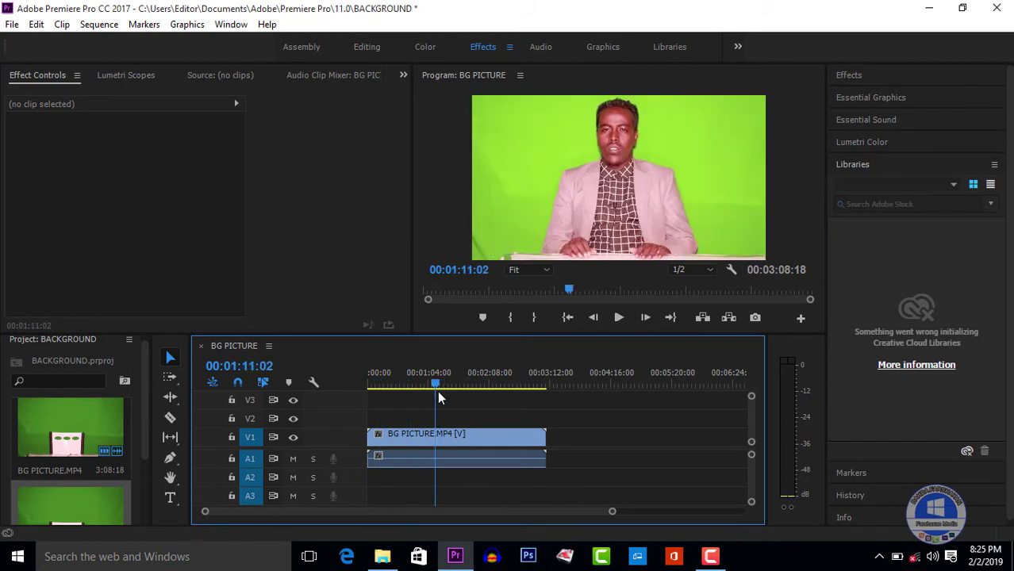
{"action": "left_click", "coordinate": [441, 454]}
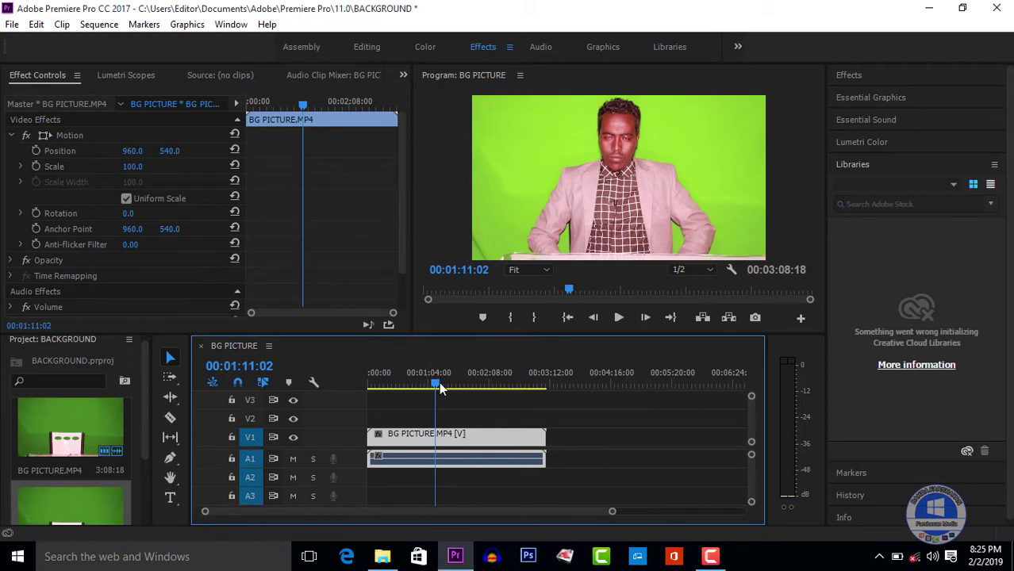
{"action": "mouse_move", "coordinate": [439, 388]}
{"action": "left_mouse_down"}
{"action": "mouse_move", "coordinate": [480, 400]}
{"action": "mouse_move", "coordinate": [451, 389]}
{"action": "left_mouse_up"}
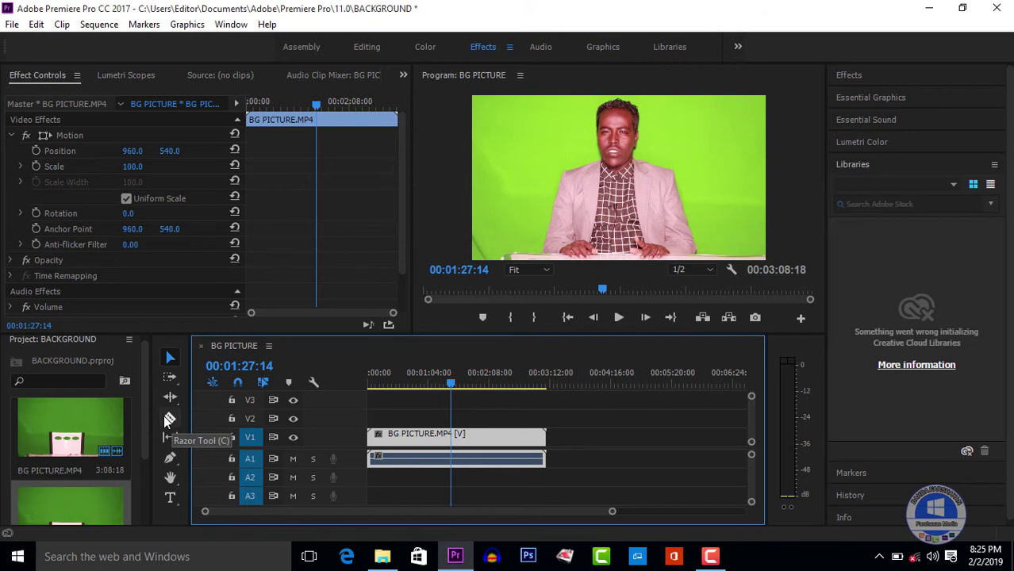
{"action": "left_click", "coordinate": [169, 420]}
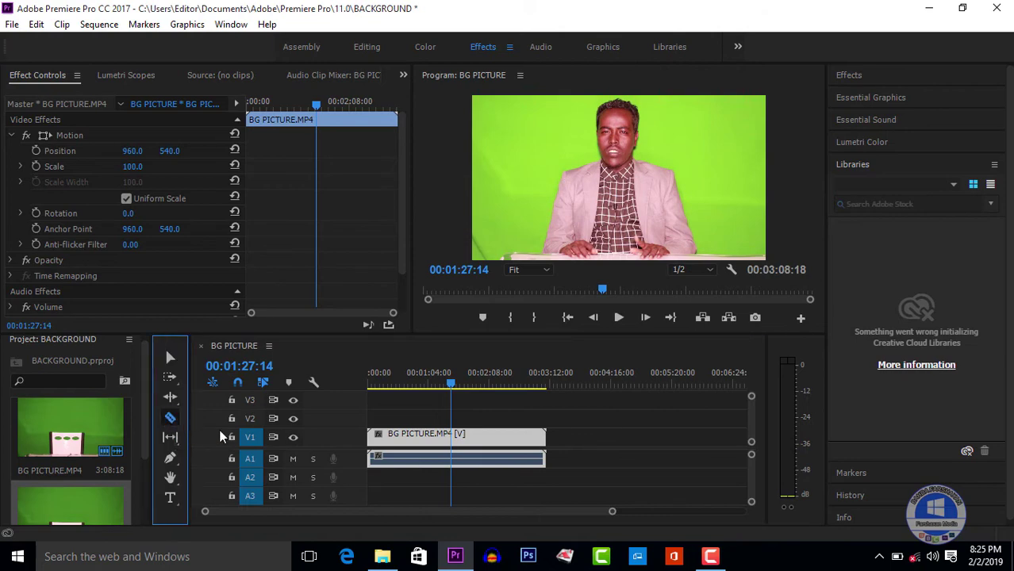
{"action": "left_click", "coordinate": [451, 433]}
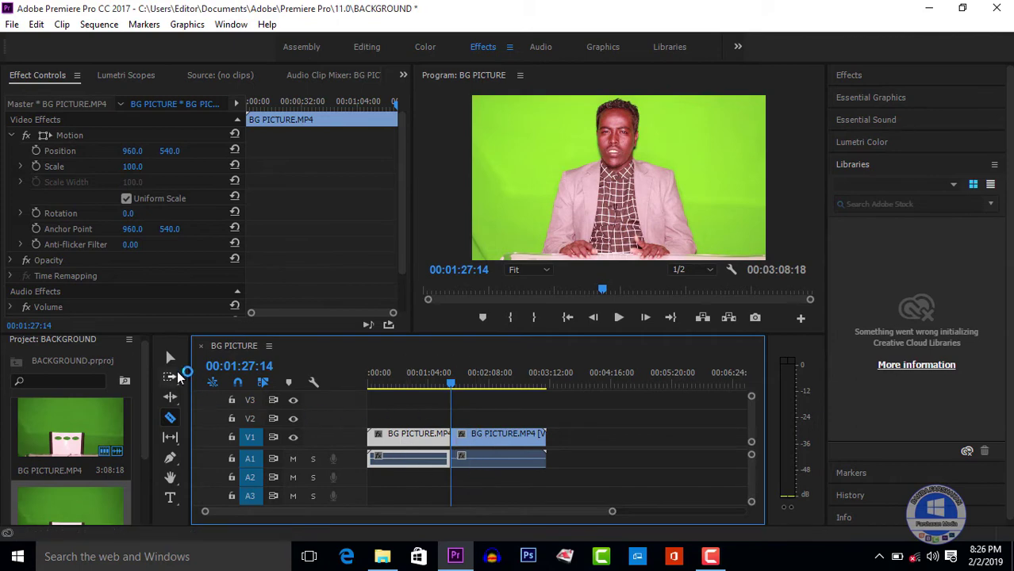
- Delete the segment before the cut and move the remaining clip to the start of the timeline
{"action": "left_click", "coordinate": [172, 358]}
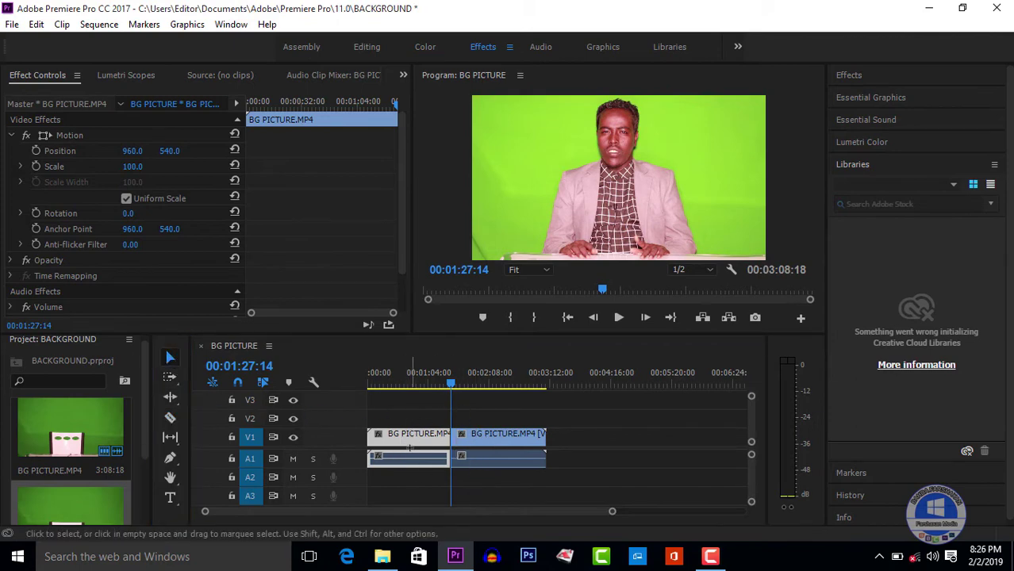
{"action": "key", "text": "Delete"}
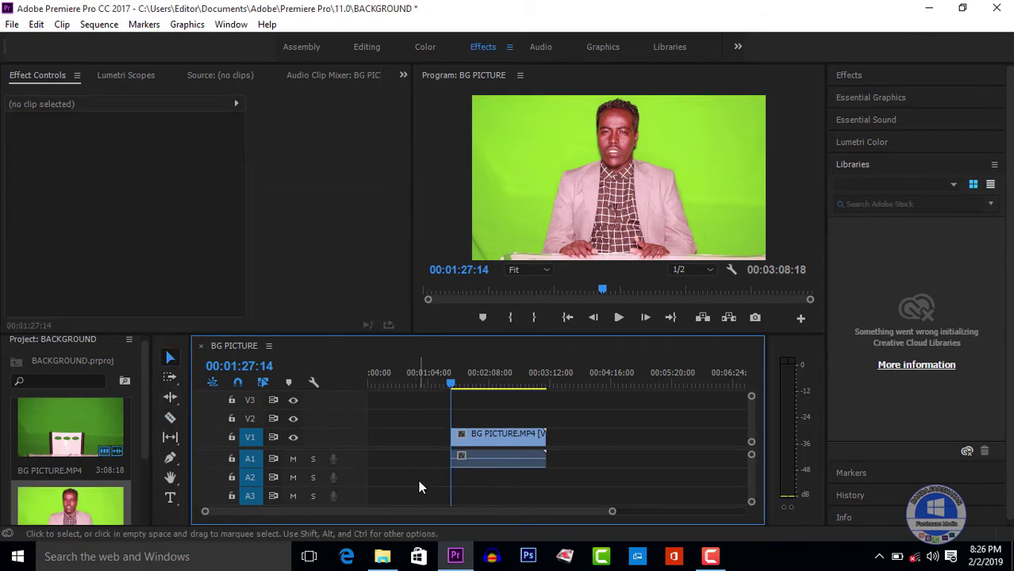
{"action": "left_click", "coordinate": [462, 437]}
{"action": "left_click_drag", "start_coordinate": [462, 437], "coordinate": [401, 441]}
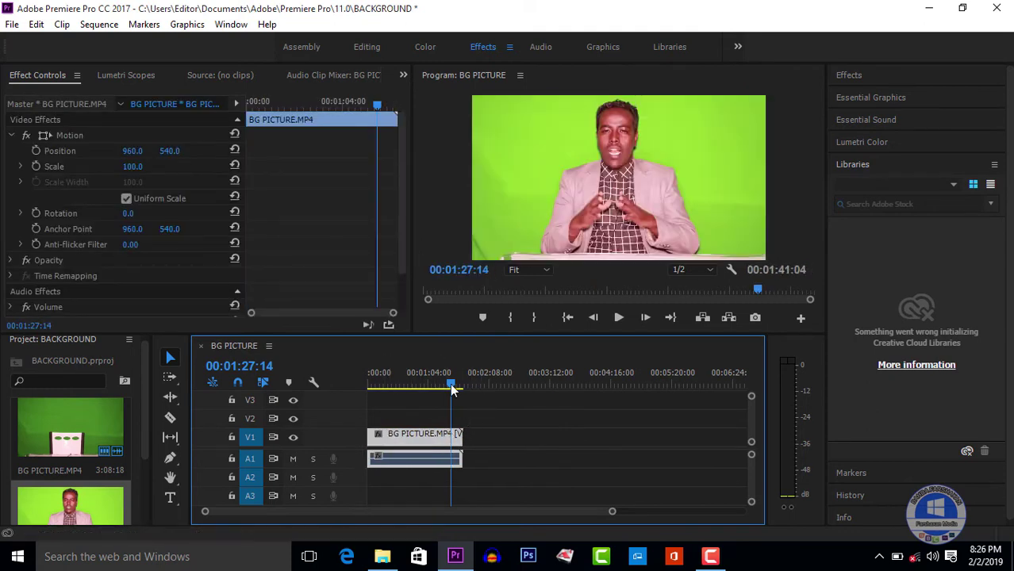
- Place the playhead at 00:00:32:01 and move the clip's video from track V1 up to V2
{"action": "left_click_drag", "start_coordinate": [452, 389], "coordinate": [397, 390]}
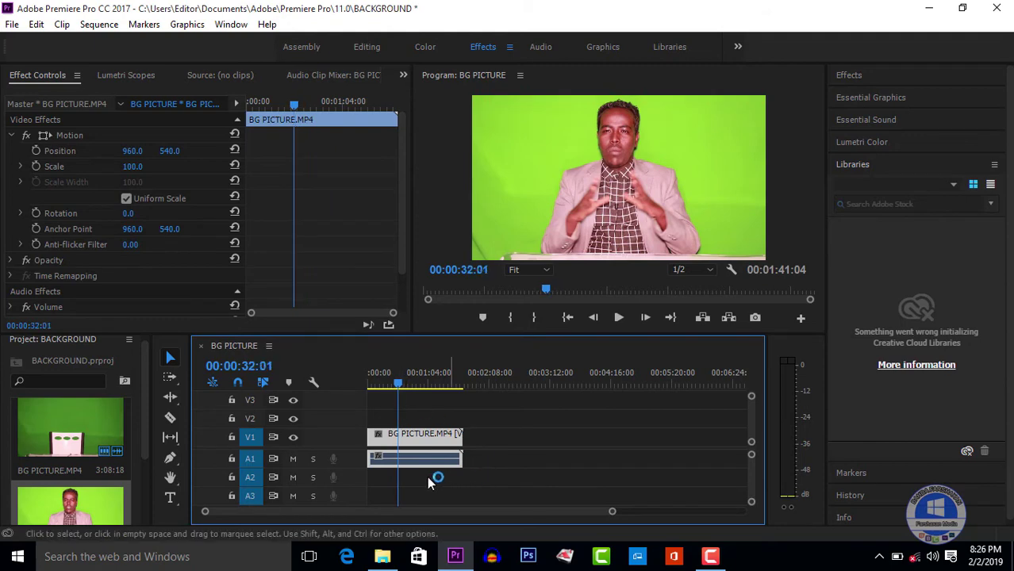
{"action": "left_click", "coordinate": [475, 461]}
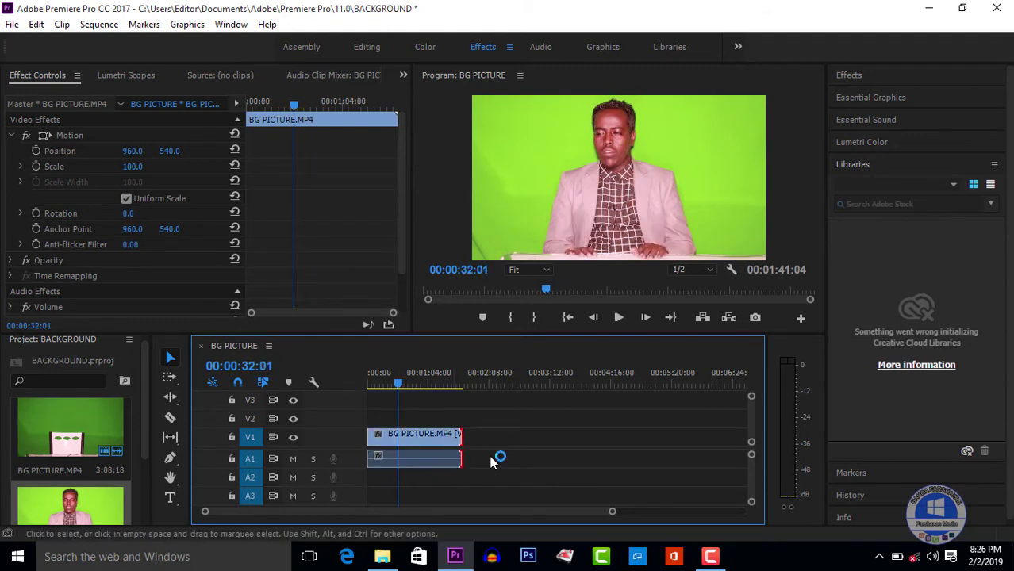
{"action": "left_click", "coordinate": [416, 441]}
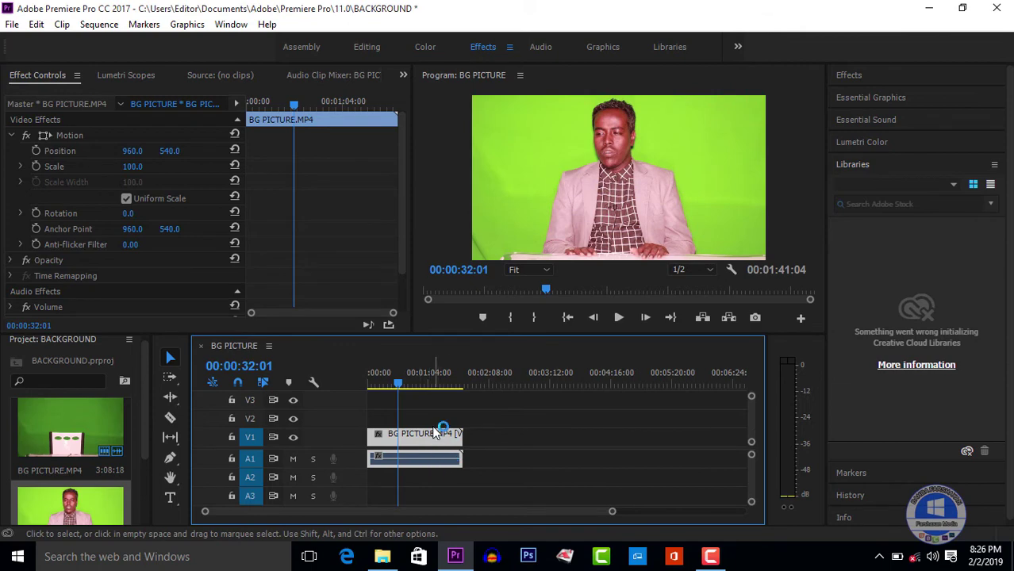
{"action": "left_click_drag", "start_coordinate": [436, 433], "coordinate": [440, 415]}
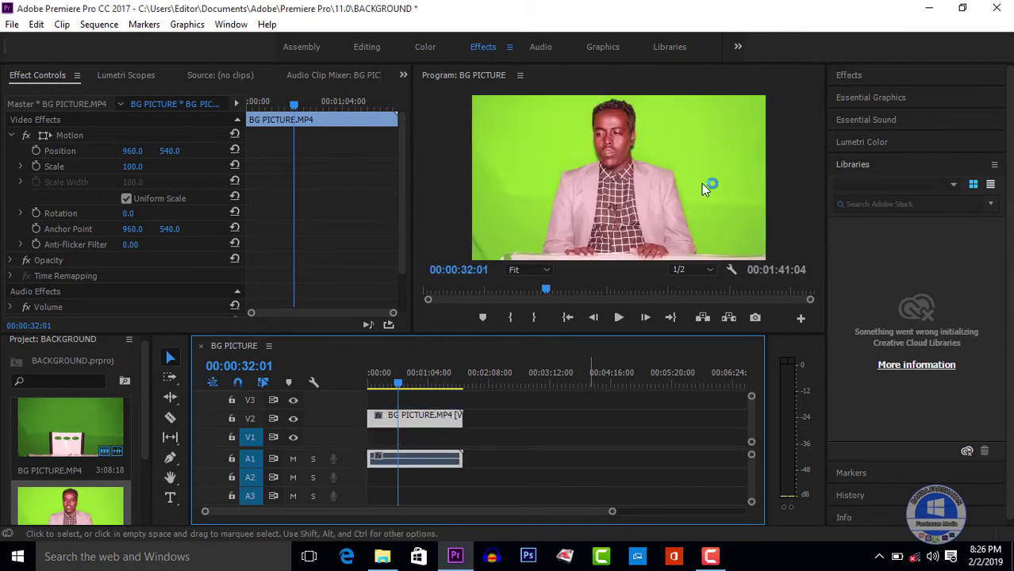
- Search the effects for ULTRA and apply the Ultra Key video effect to the clip on V2
{"action": "left_click", "coordinate": [873, 81]}
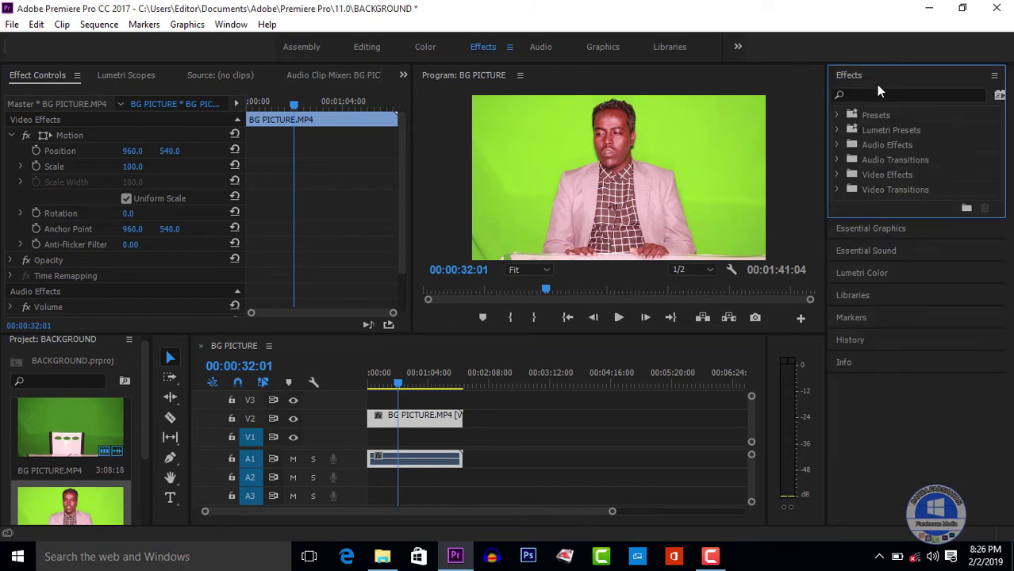
{"action": "left_click", "coordinate": [896, 95]}
{"action": "type", "text": "ULTRA"}
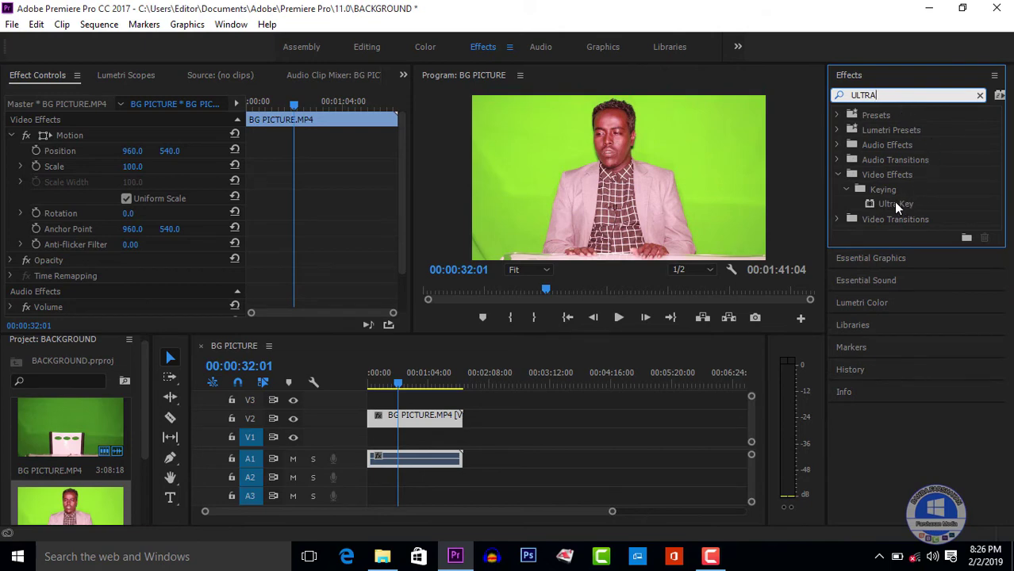
{"action": "left_click_drag", "start_coordinate": [893, 201], "coordinate": [557, 356]}
{"action": "left_click_drag", "start_coordinate": [452, 388], "coordinate": [421, 418]}
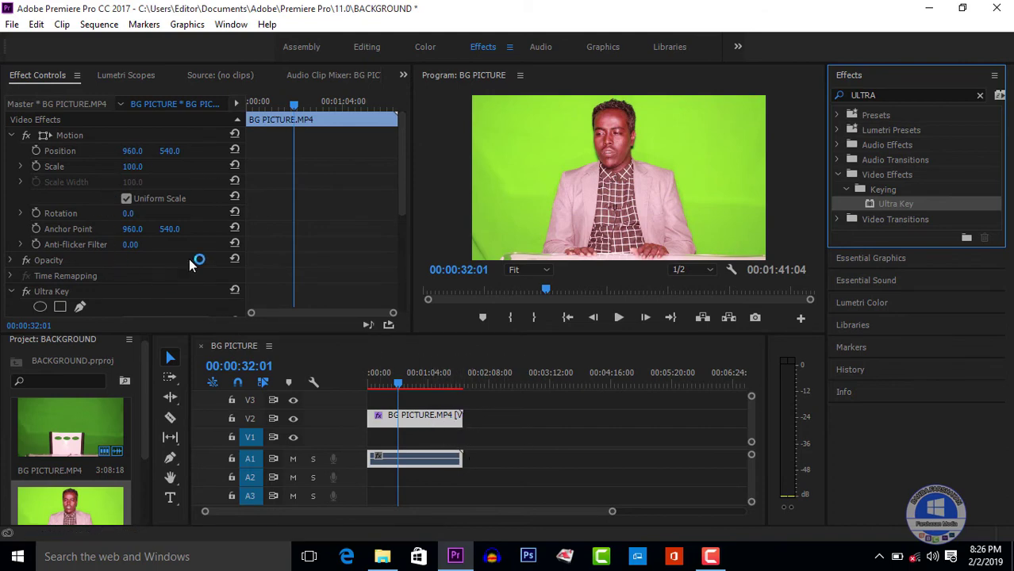
- Sample the green backdrop beside the presenter as the Ultra Key's key color
{"action": "left_click_drag", "start_coordinate": [401, 159], "coordinate": [389, 249]}
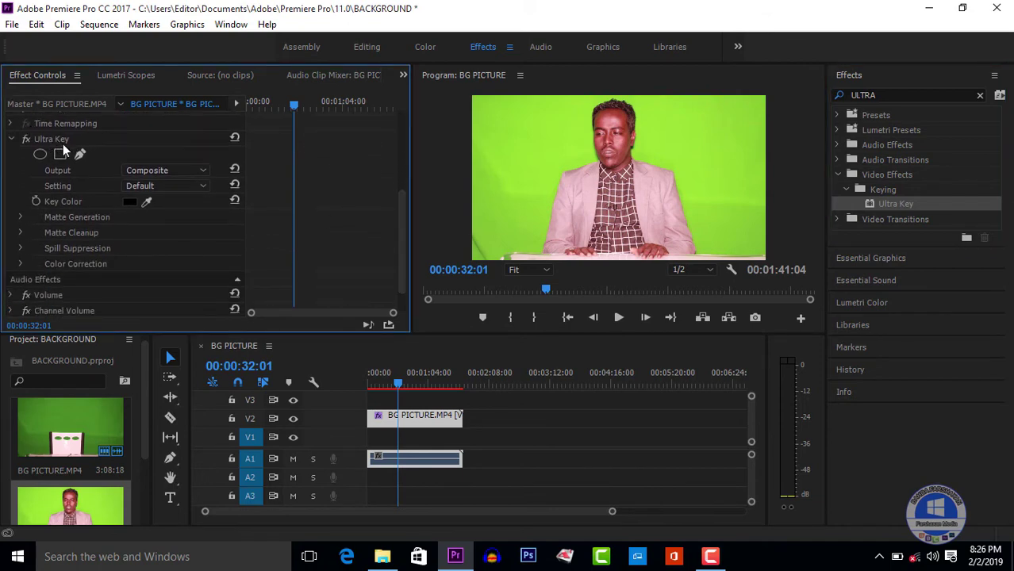
{"action": "left_click", "coordinate": [146, 201]}
{"action": "left_click_drag", "start_coordinate": [146, 201], "coordinate": [652, 154]}
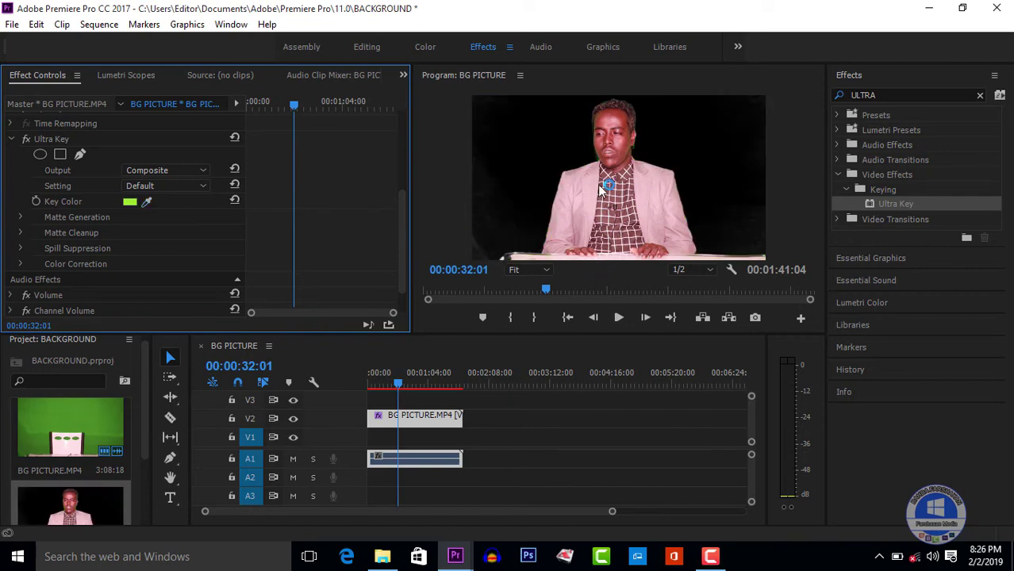
- Set the Ultra Key output to Alpha Channel and its setting to Aggressive
{"action": "left_click", "coordinate": [181, 169]}
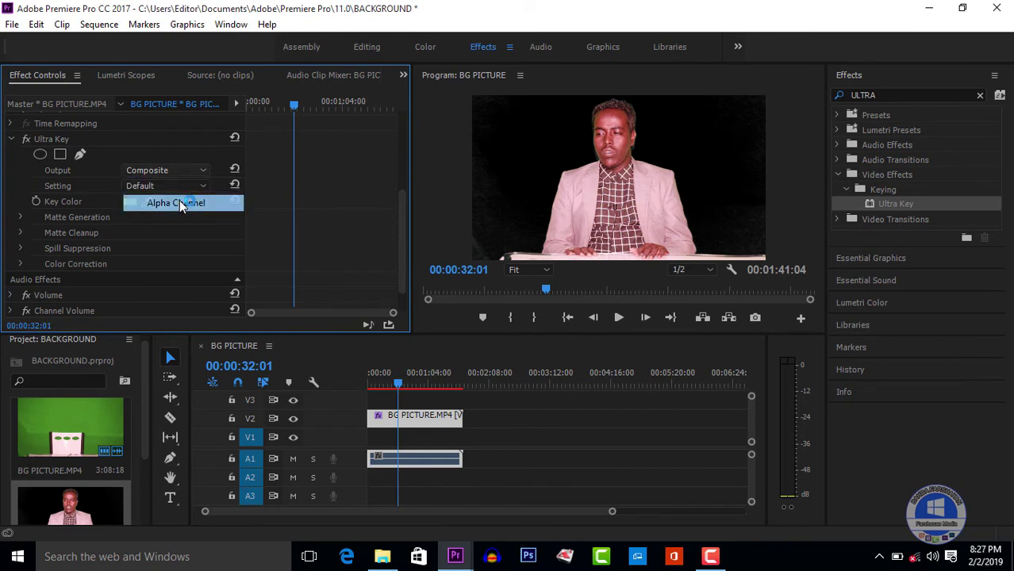
{"action": "left_click", "coordinate": [182, 202]}
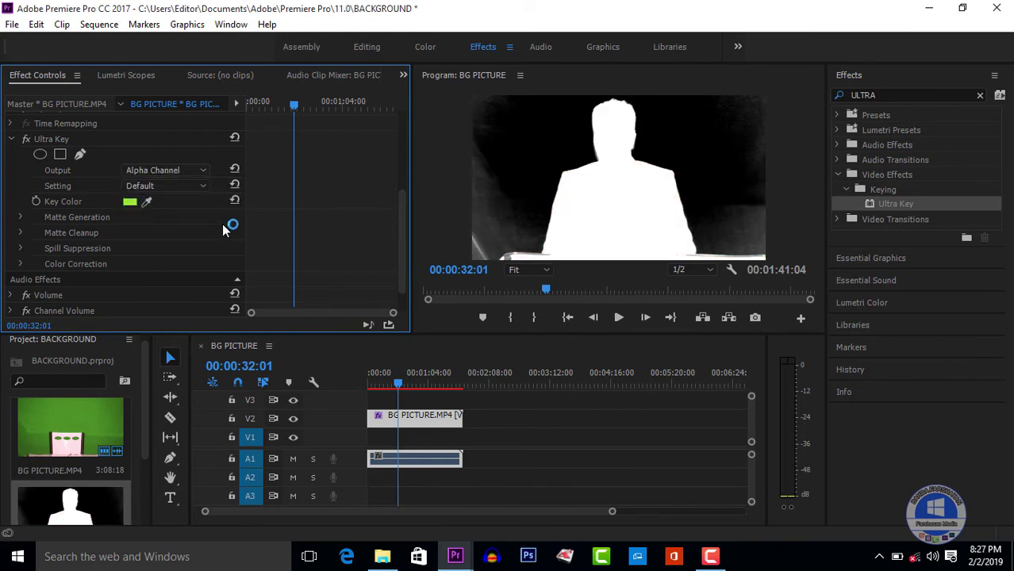
{"action": "left_click", "coordinate": [178, 185]}
{"action": "left_click", "coordinate": [161, 235]}
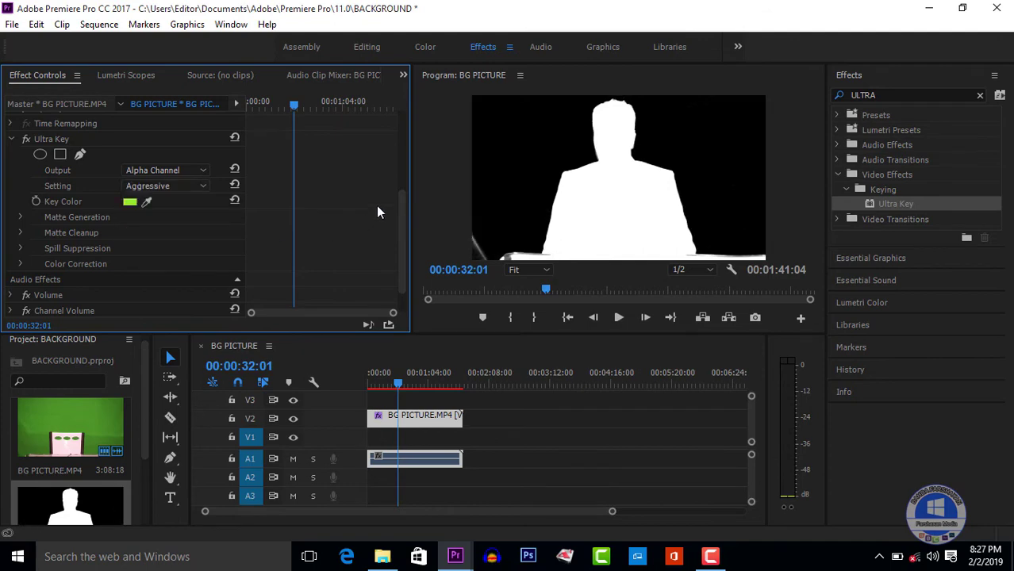
- Refine the Ultra Key's Matte Generation by setting Shadow to 6, Tolerance to 100 and Pedestal to 70
{"action": "left_click", "coordinate": [20, 216]}
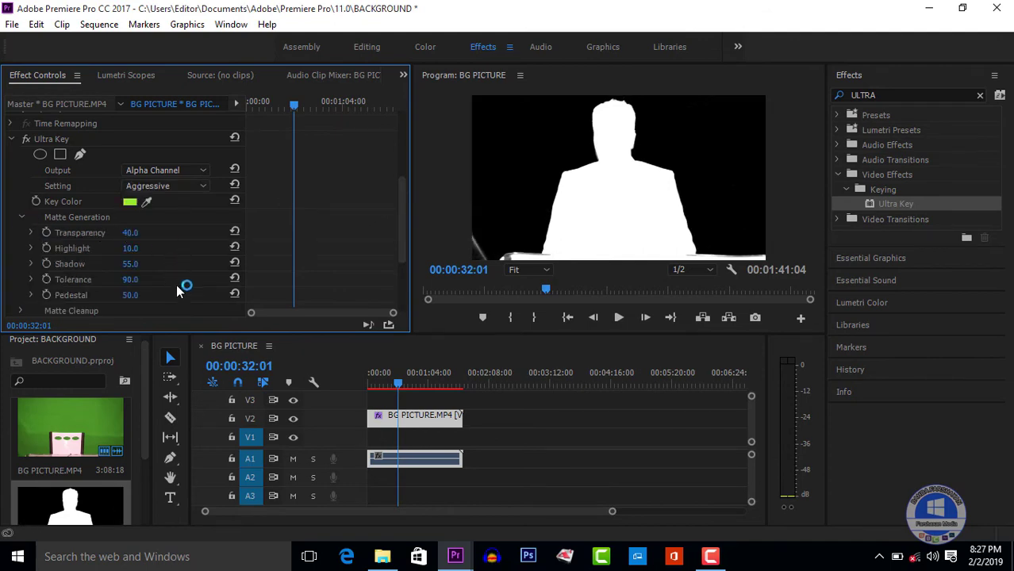
{"action": "left_click_drag", "start_coordinate": [405, 205], "coordinate": [403, 221]}
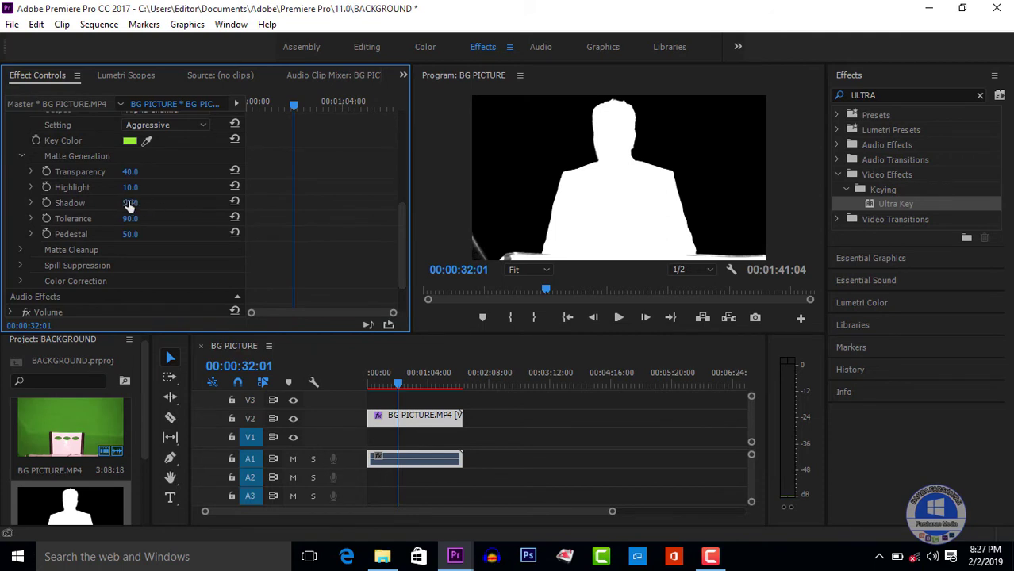
{"action": "left_click_drag", "start_coordinate": [129, 203], "coordinate": [53, 216]}
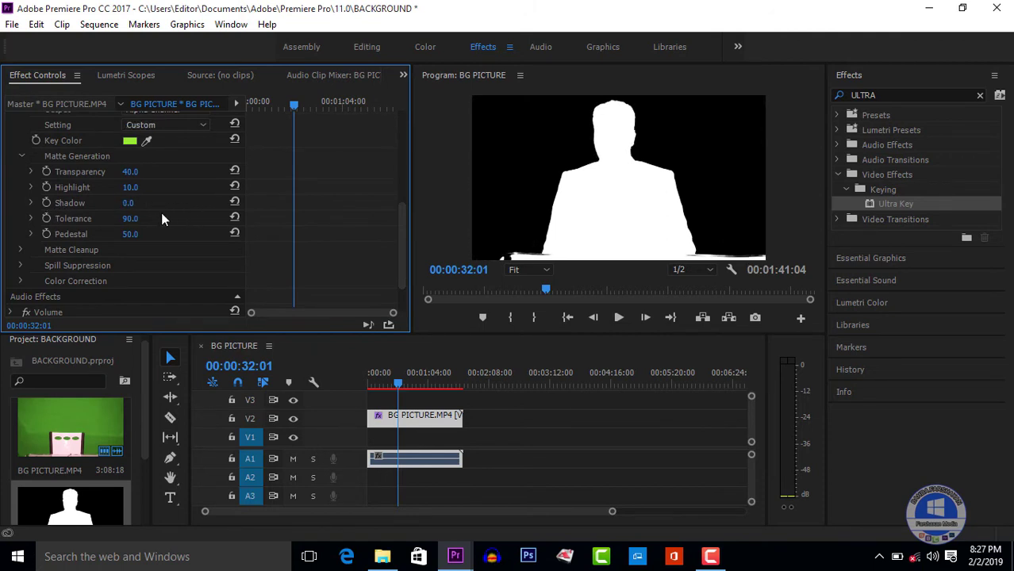
{"action": "left_click_drag", "start_coordinate": [129, 201], "coordinate": [100, 235]}
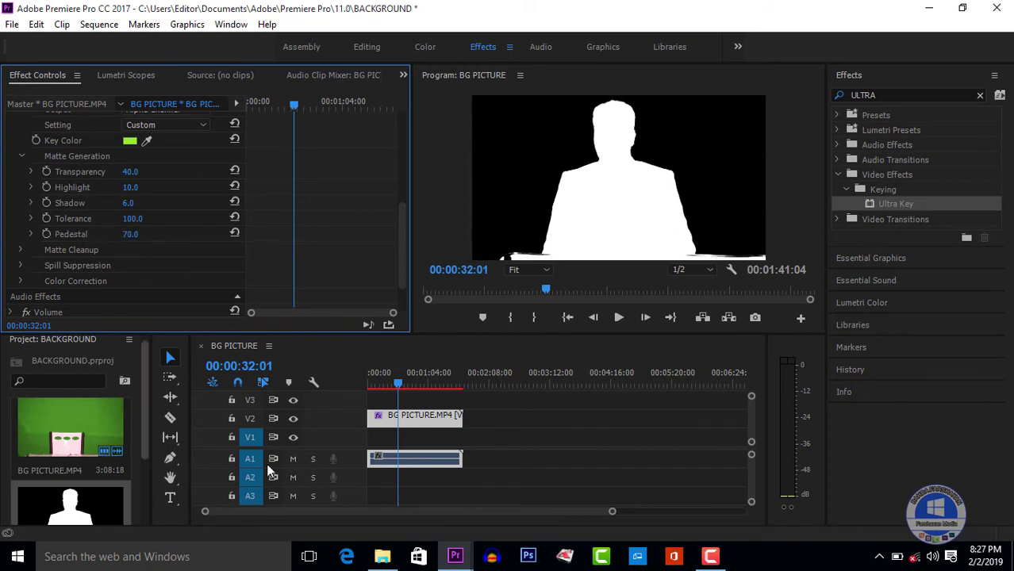
- Set the Ultra Key output back to Composite
{"action": "scroll", "coordinate": [189, 203], "scroll_direction": "up", "scroll_amount": 1}
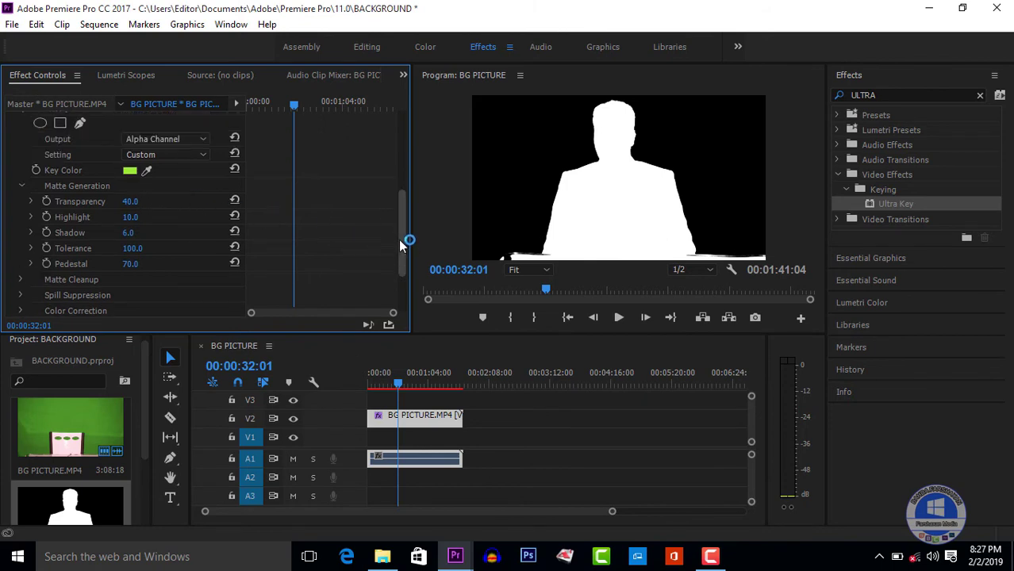
{"action": "scroll", "coordinate": [378, 200], "scroll_direction": "up", "scroll_amount": 4}
{"action": "left_click", "coordinate": [161, 272]}
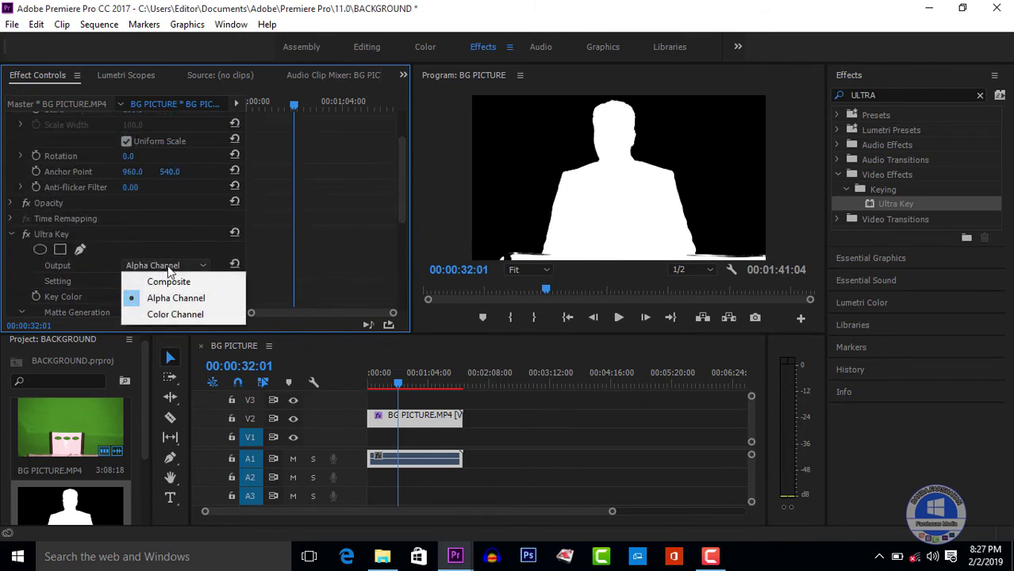
{"action": "left_click", "coordinate": [167, 280]}
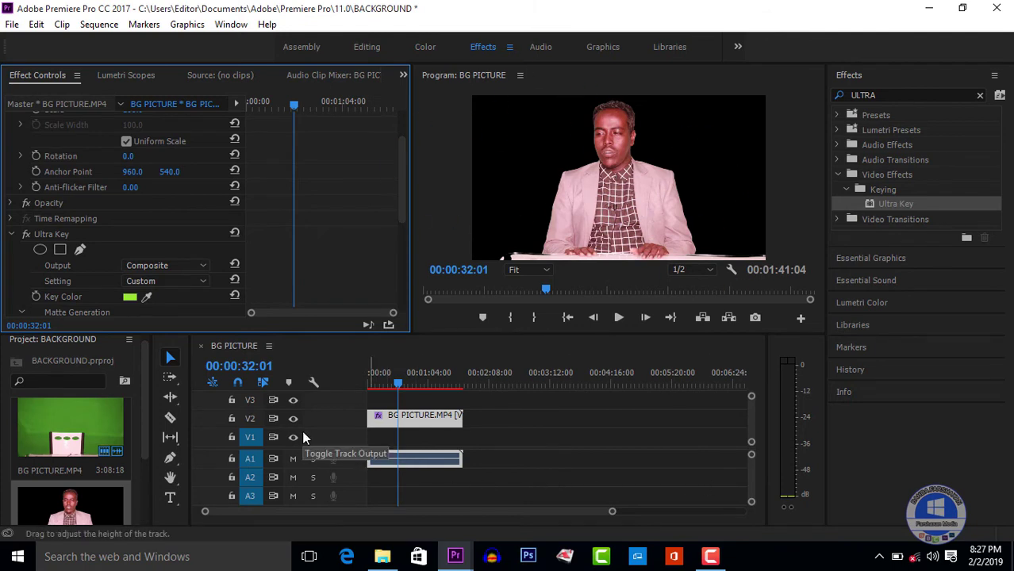
- Import the image 51VP8AHT4SL from the Pictures folder into the project
{"action": "key", "text": "ctrl+i"}
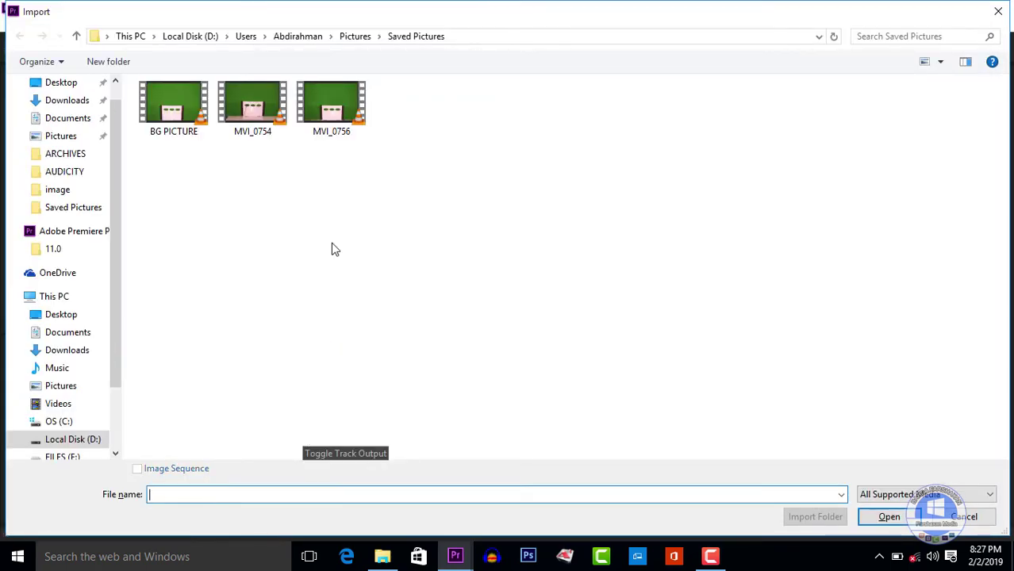
{"action": "left_click", "coordinate": [73, 120]}
{"action": "left_click", "coordinate": [63, 135]}
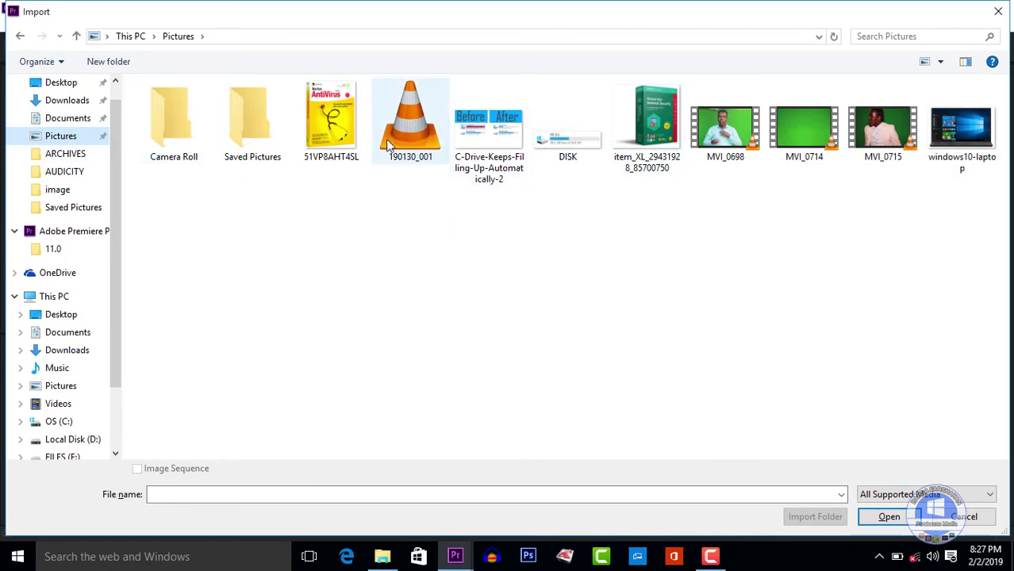
{"action": "double_click", "coordinate": [338, 119]}
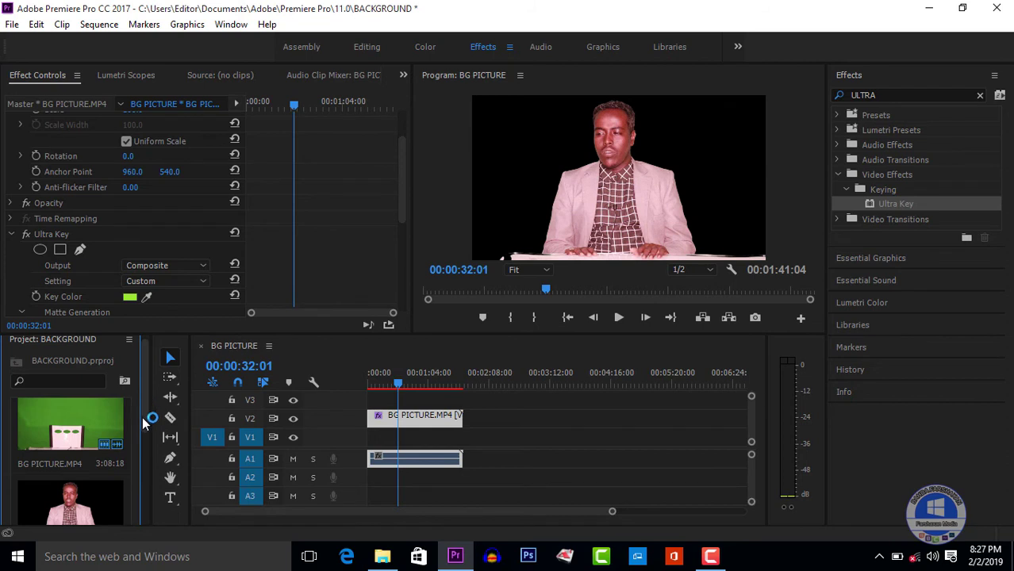
- Place 51VP8AHT4SL.jpg at the start of track V1 and extend it to the end of the BG PICTURE clip
{"action": "scroll", "coordinate": [144, 453], "scroll_direction": "down", "scroll_amount": 2}
{"action": "scroll", "coordinate": [145, 453], "scroll_direction": "down", "scroll_amount": 3}
{"action": "left_click_drag", "start_coordinate": [86, 476], "coordinate": [374, 441]}
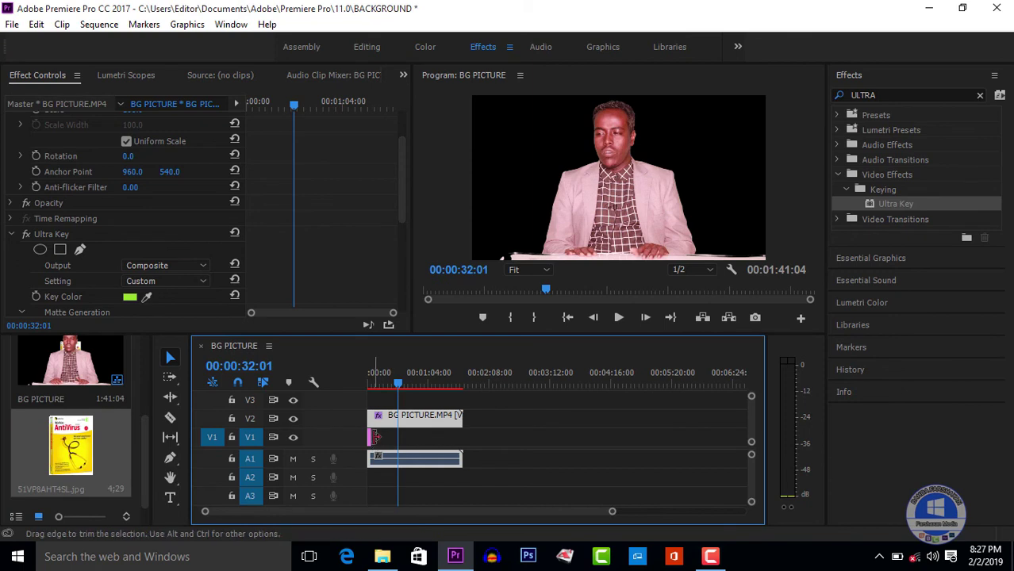
{"action": "left_click_drag", "start_coordinate": [372, 438], "coordinate": [462, 437]}
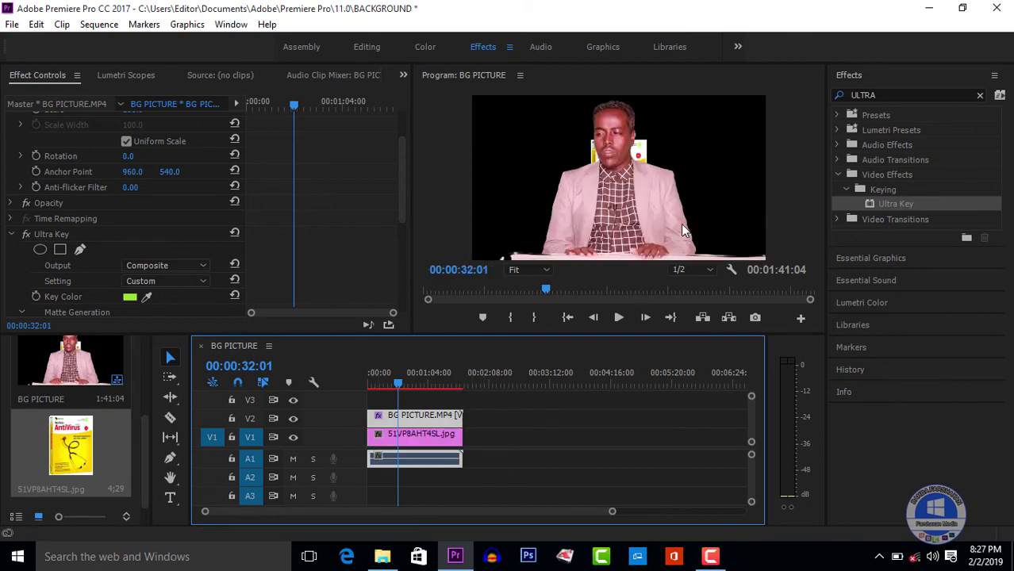
- Scale the V1 image to frame size and stretch it without uniform scale to Scale Height 110 and Scale Width 254
{"action": "left_click", "coordinate": [407, 442]}
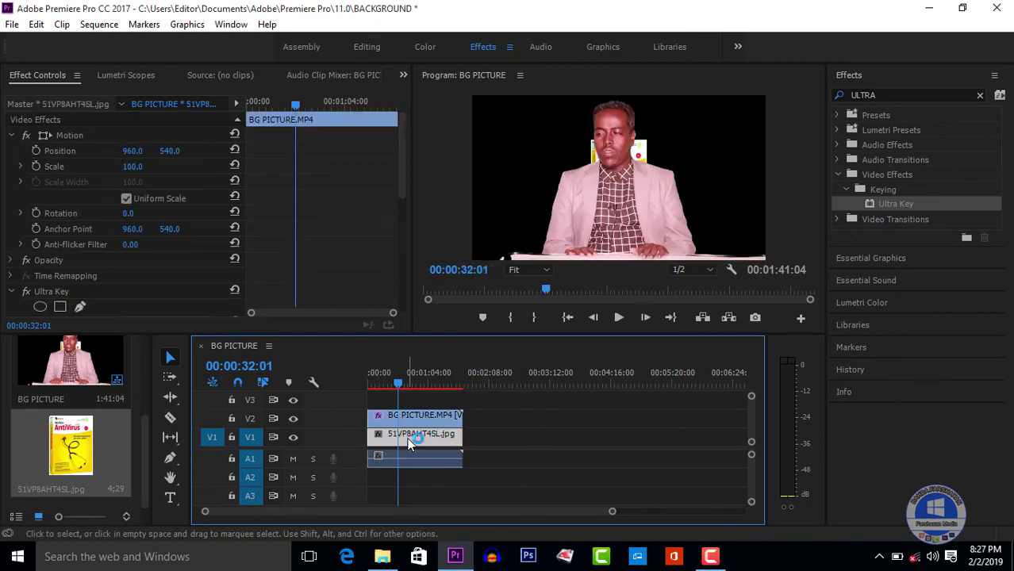
{"action": "right_click", "coordinate": [408, 444]}
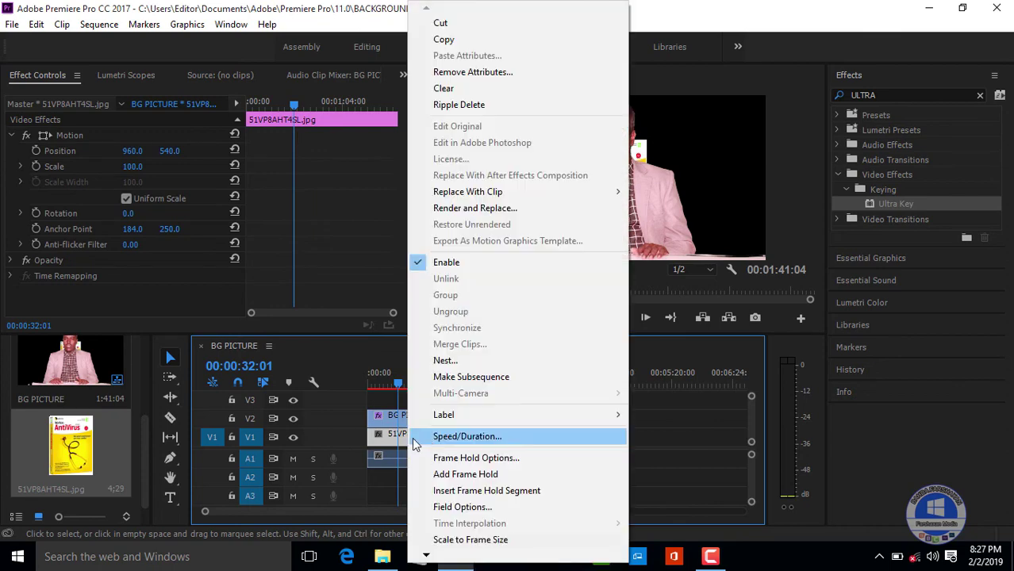
{"action": "left_click", "coordinate": [480, 540]}
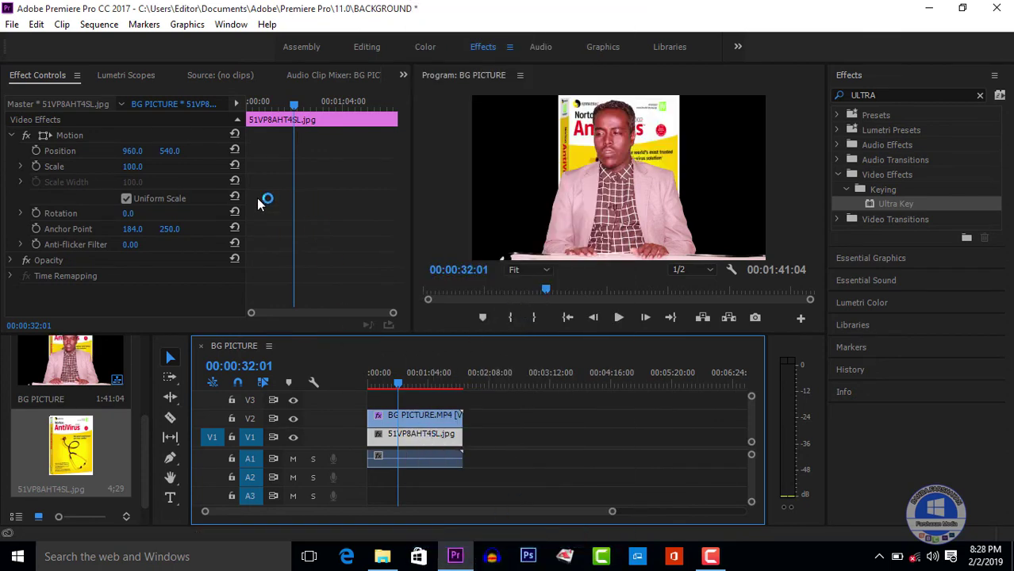
{"action": "left_click", "coordinate": [127, 198]}
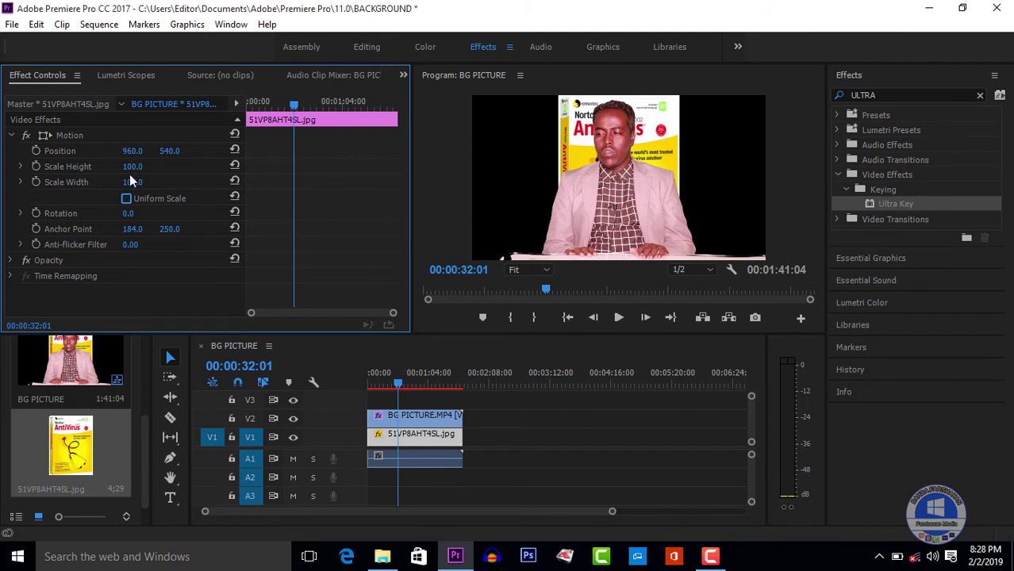
{"action": "left_click_drag", "start_coordinate": [134, 191], "coordinate": [254, 204]}
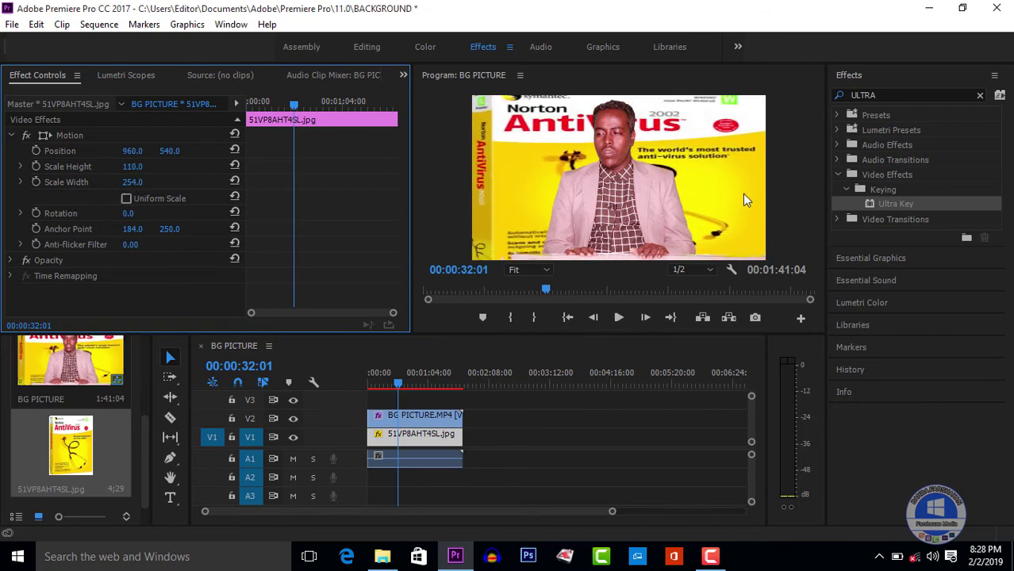
- Preview the composited sequence by playing it briefly, including the section from 00:00:54:20
{"action": "left_click", "coordinate": [624, 319]}
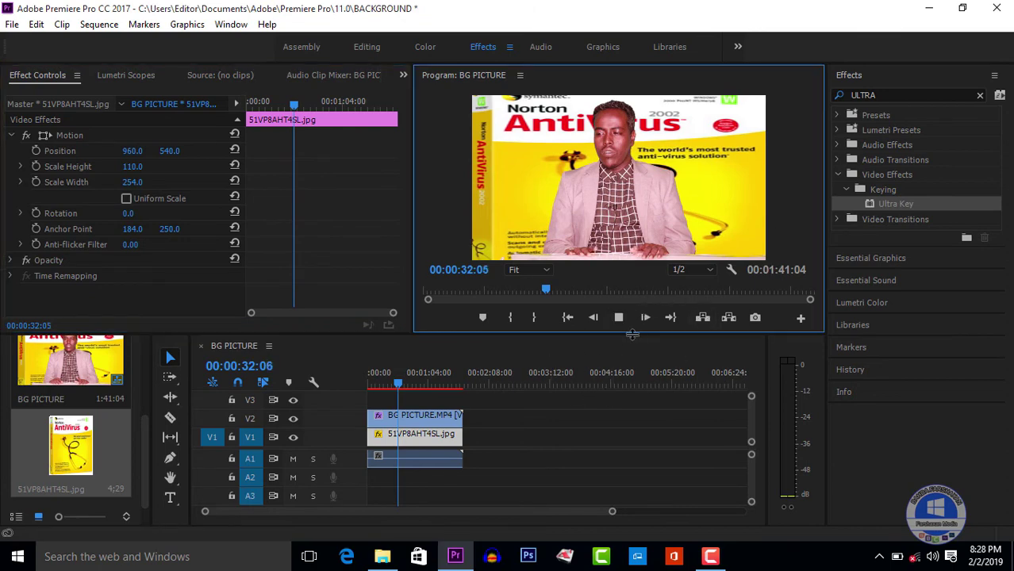
{"action": "left_click", "coordinate": [419, 382]}
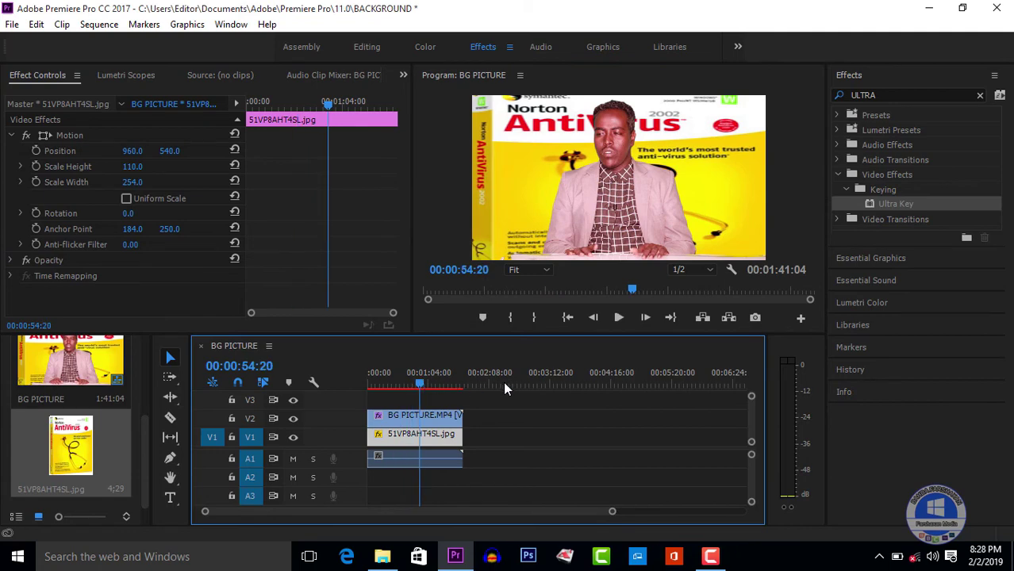
{"action": "left_click", "coordinate": [620, 316]}
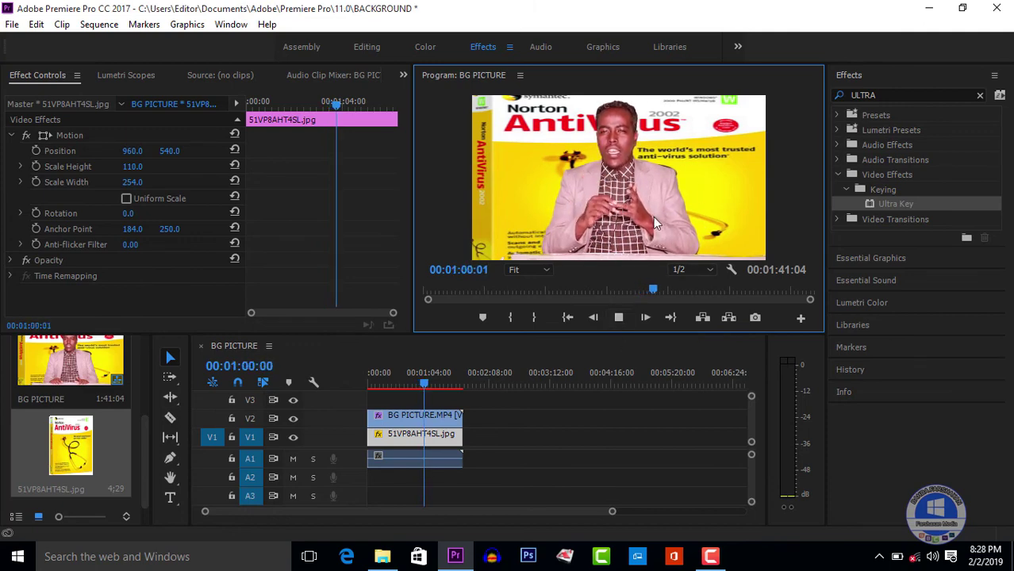
{"action": "left_click", "coordinate": [621, 318]}
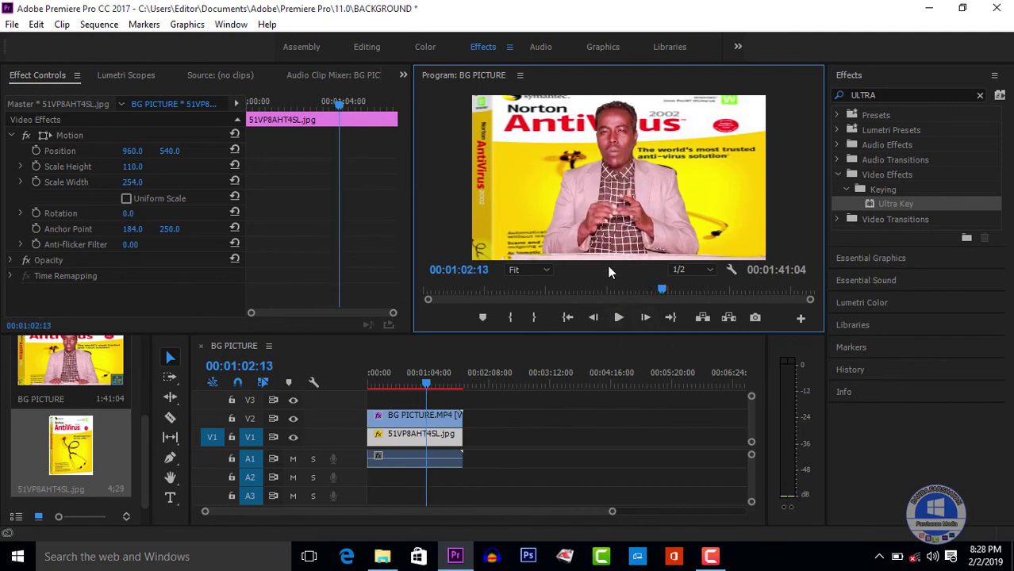
- Open the sequence's media export settings, enable Render at Maximum Depth and turn off Use Maximum Render Quality
{"action": "left_click", "coordinate": [12, 24]}
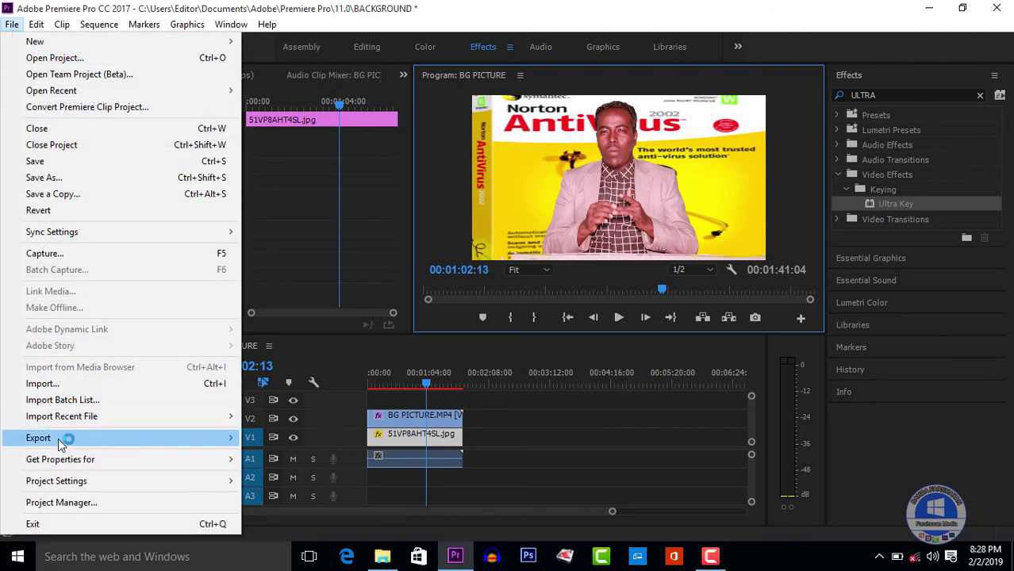
{"action": "mouse_move", "coordinate": [67, 438]}
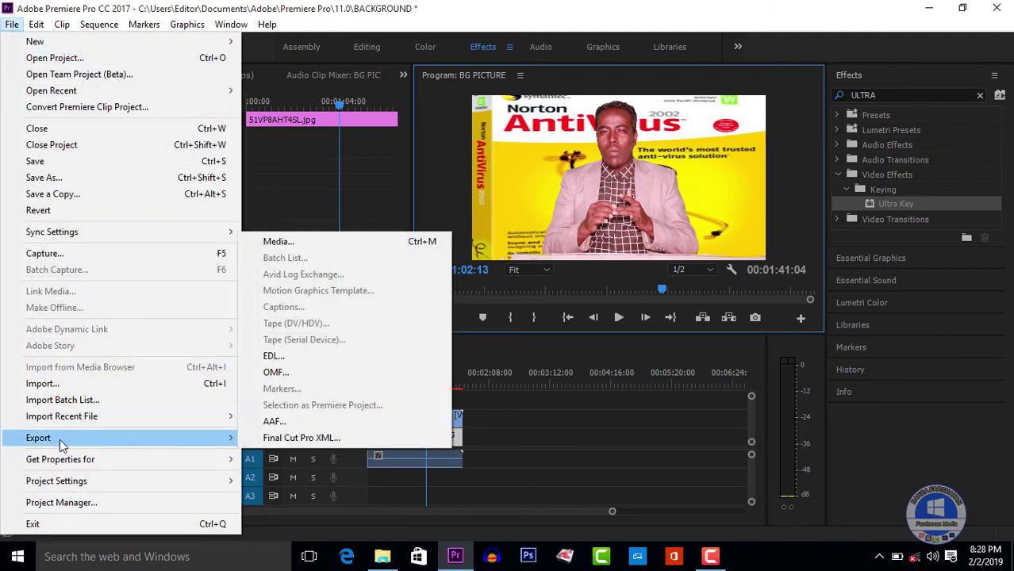
{"action": "left_click", "coordinate": [300, 248]}
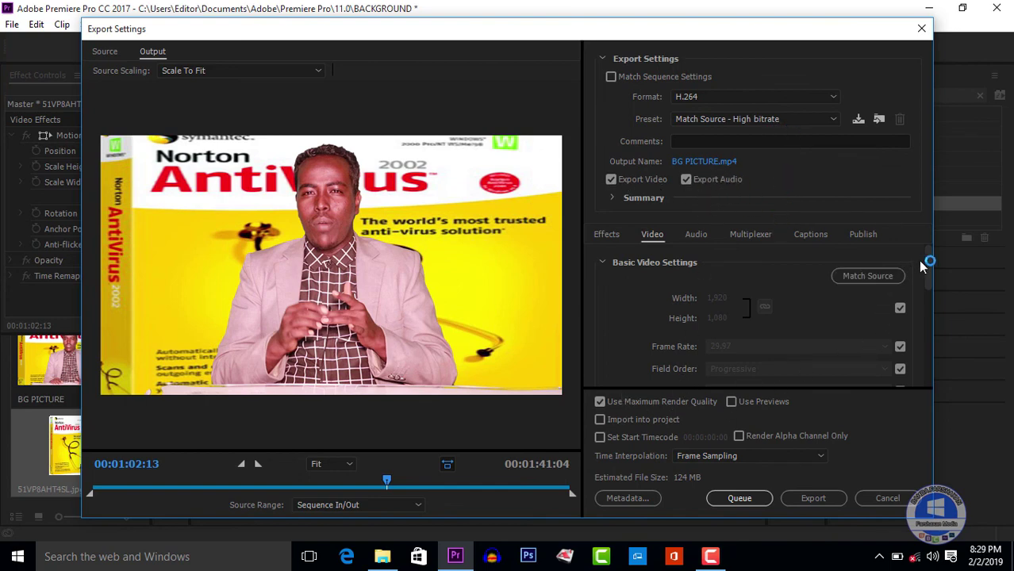
{"action": "left_click_drag", "start_coordinate": [925, 268], "coordinate": [930, 320]}
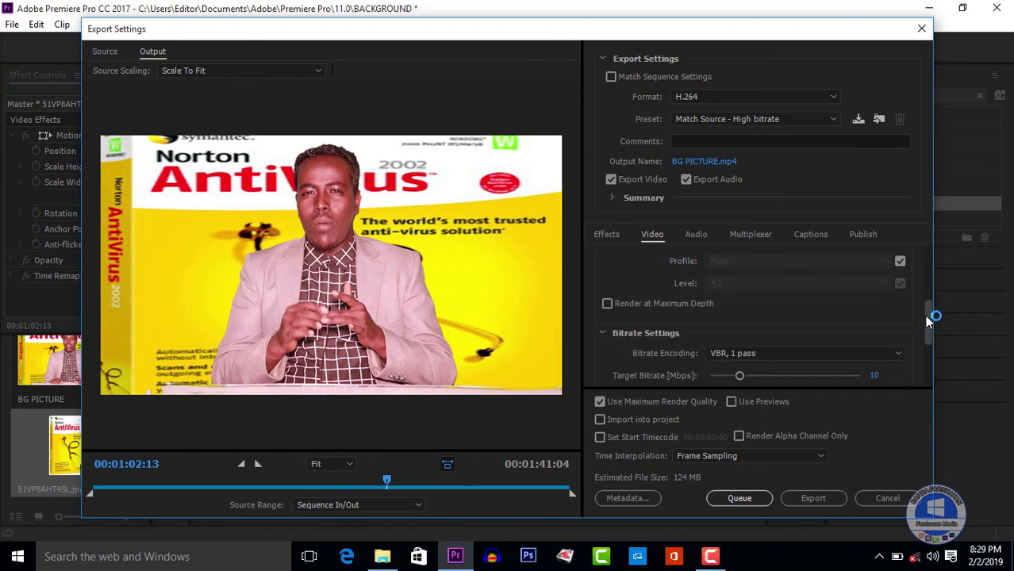
{"action": "left_click", "coordinate": [632, 309]}
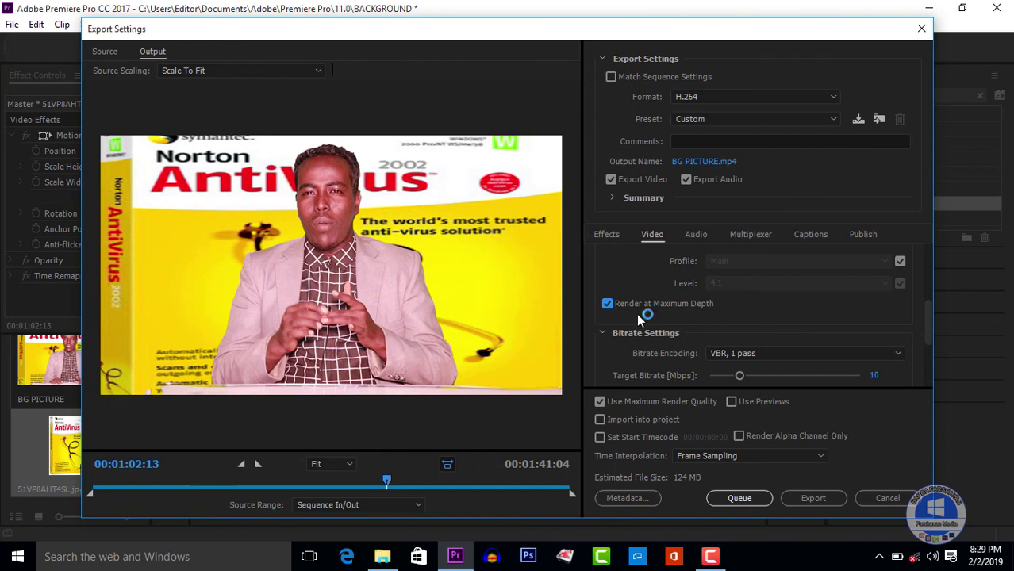
{"action": "left_click", "coordinate": [601, 402]}
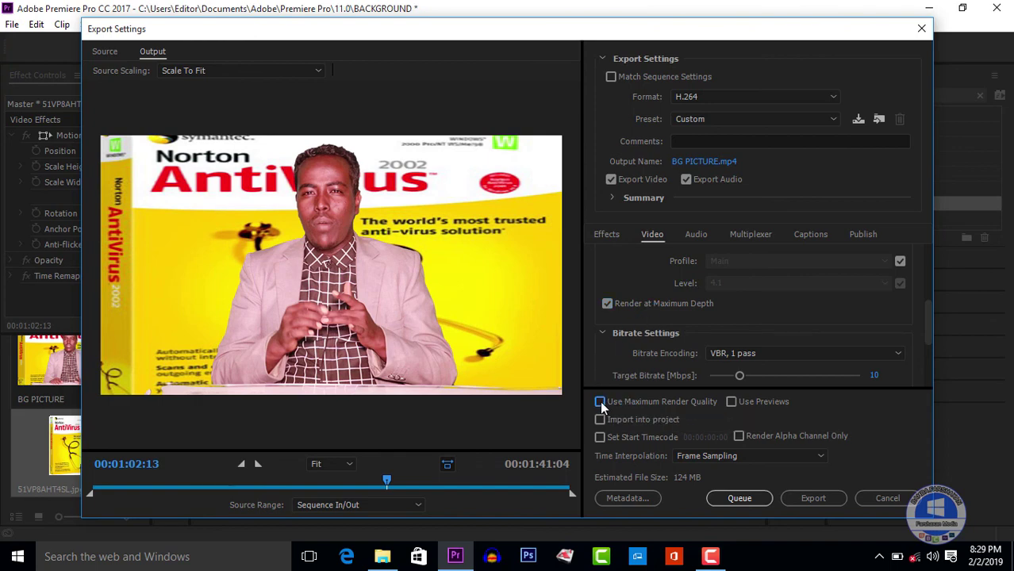